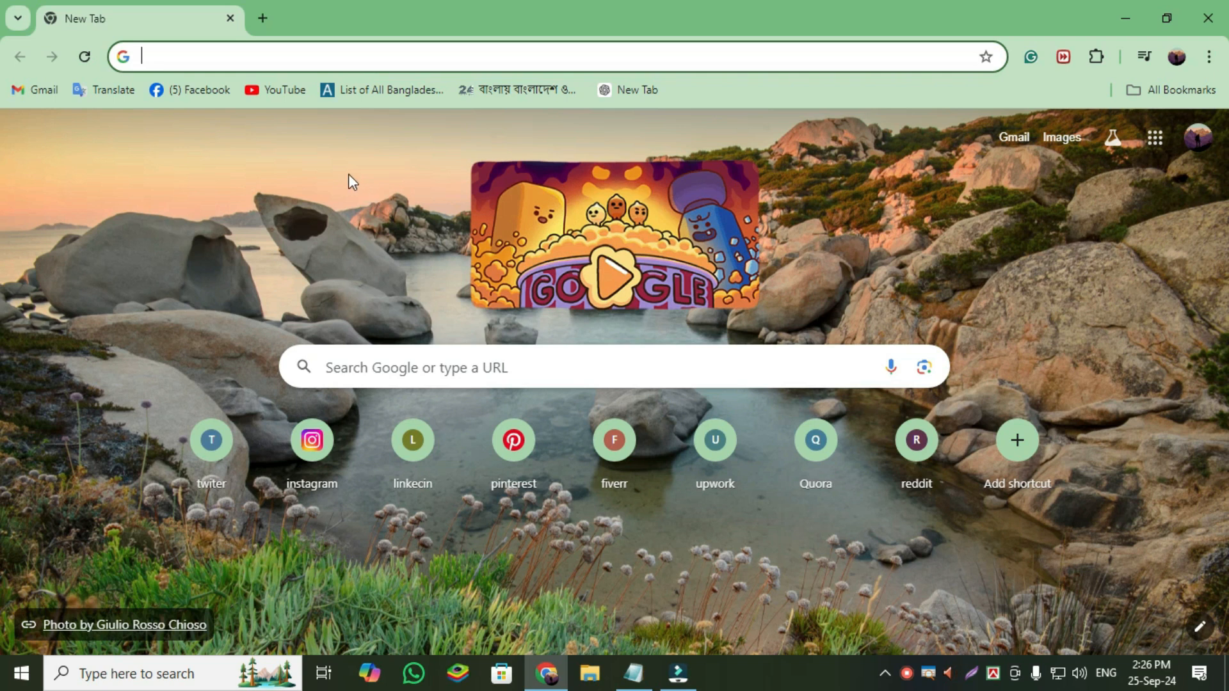
# Open the Blogger dashboard at blogger.com.
pyautogui.click(162, 53)
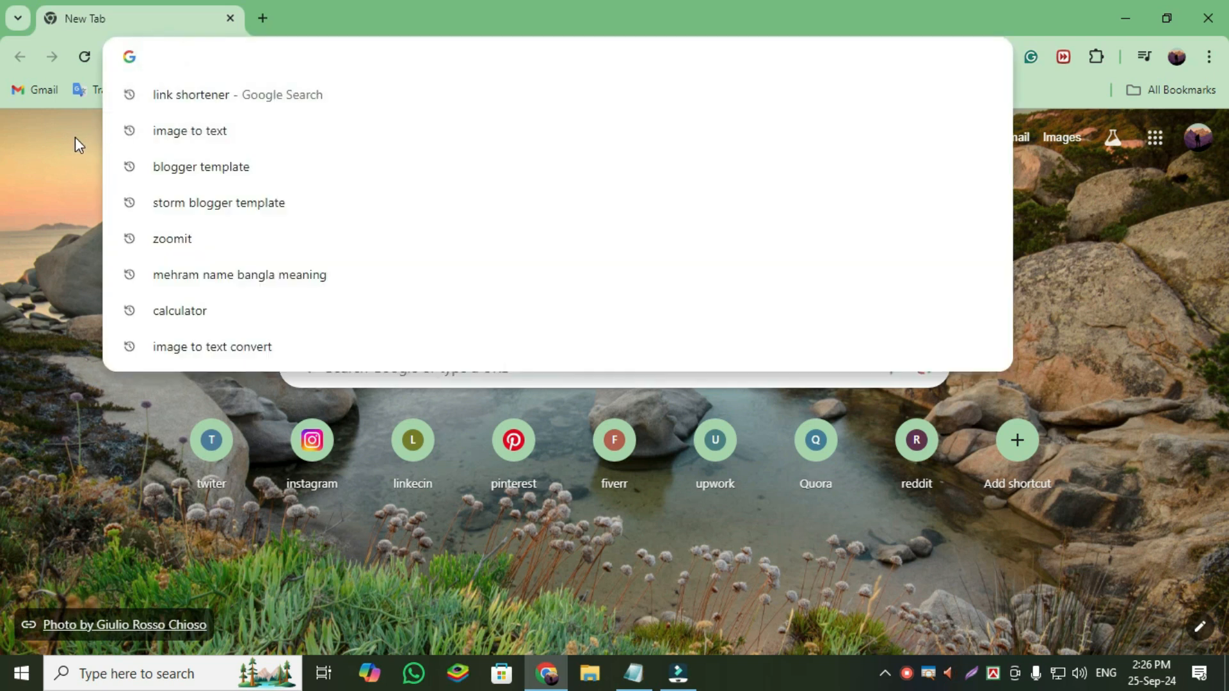
pyautogui.write('blogger.com')
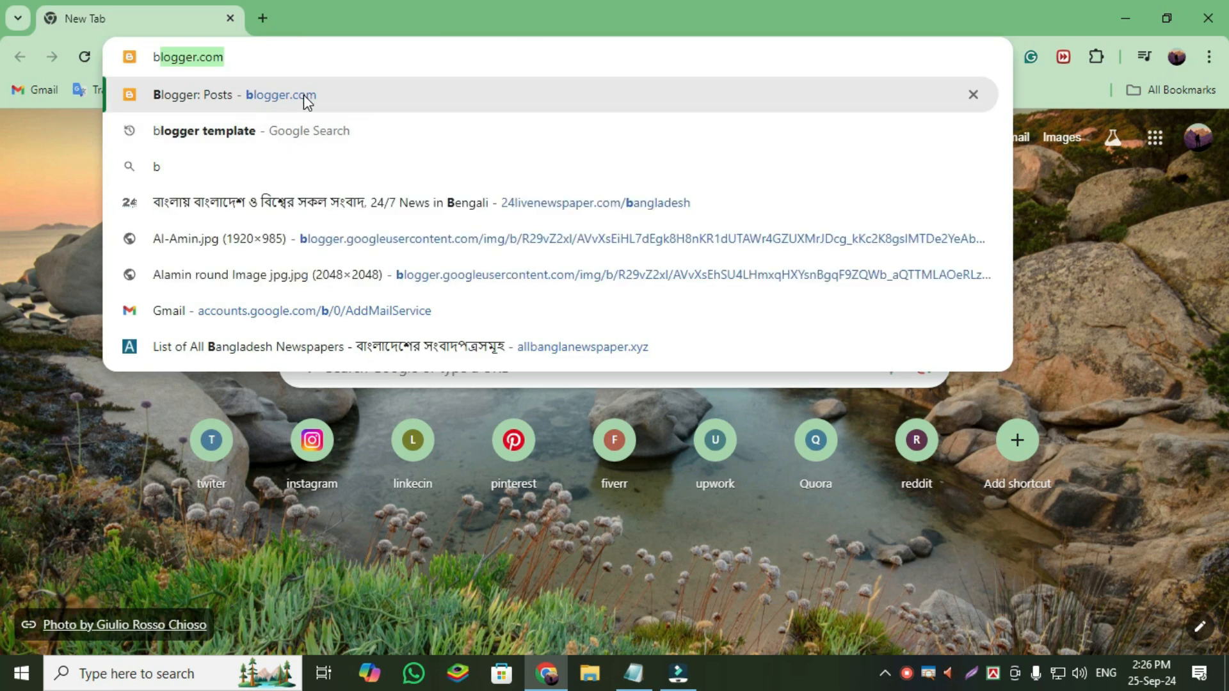
pyautogui.click(304, 95)
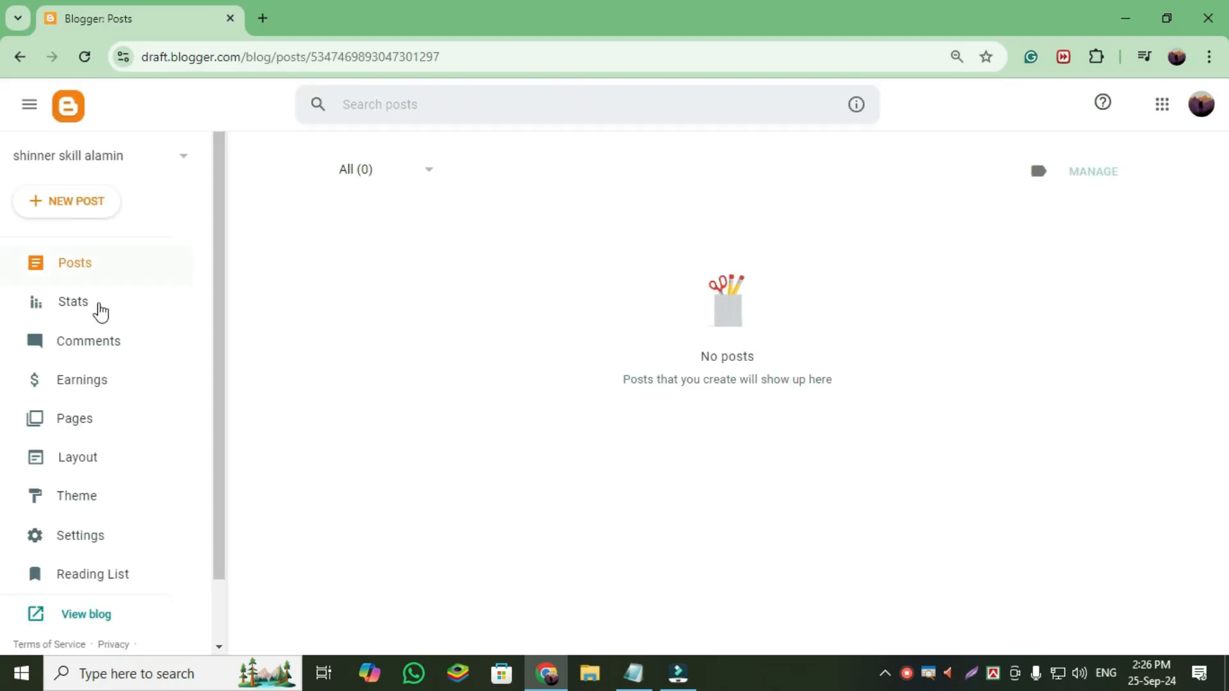
# Open the blog's settings and review the basic, publishing, HTTPS and permissions sections.
pyautogui.click(82, 544)
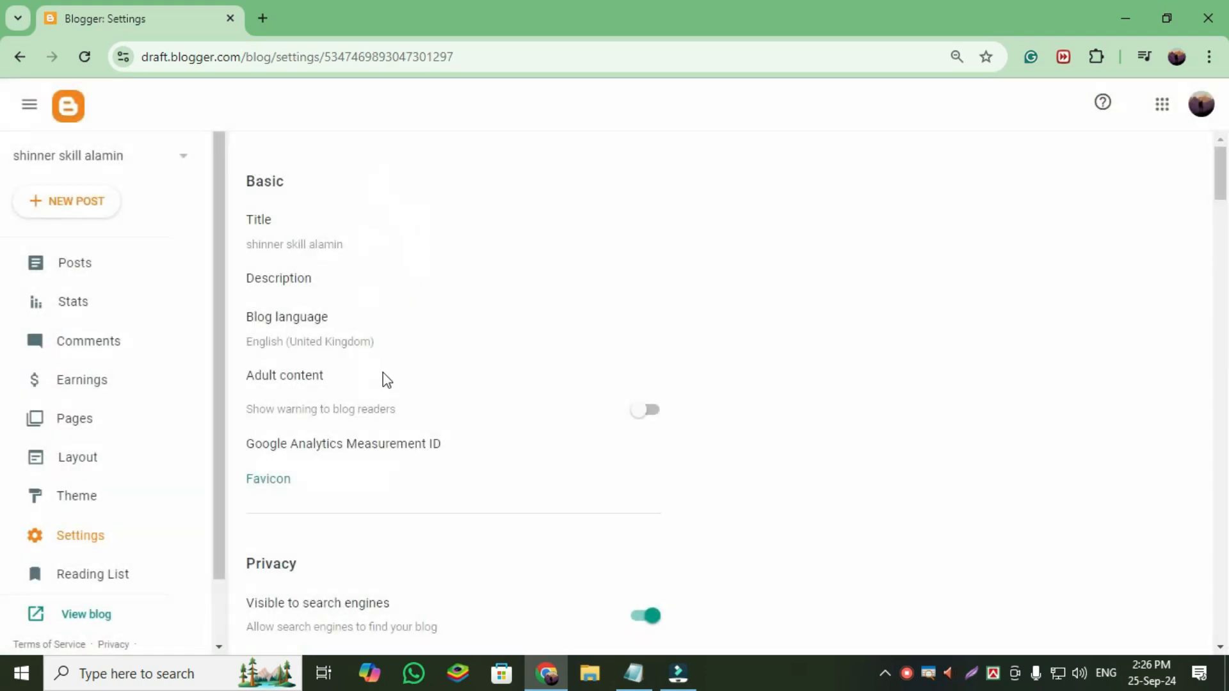
pyautogui.scroll(-5, 383, 384)
pyautogui.scroll(-9, 379, 506)
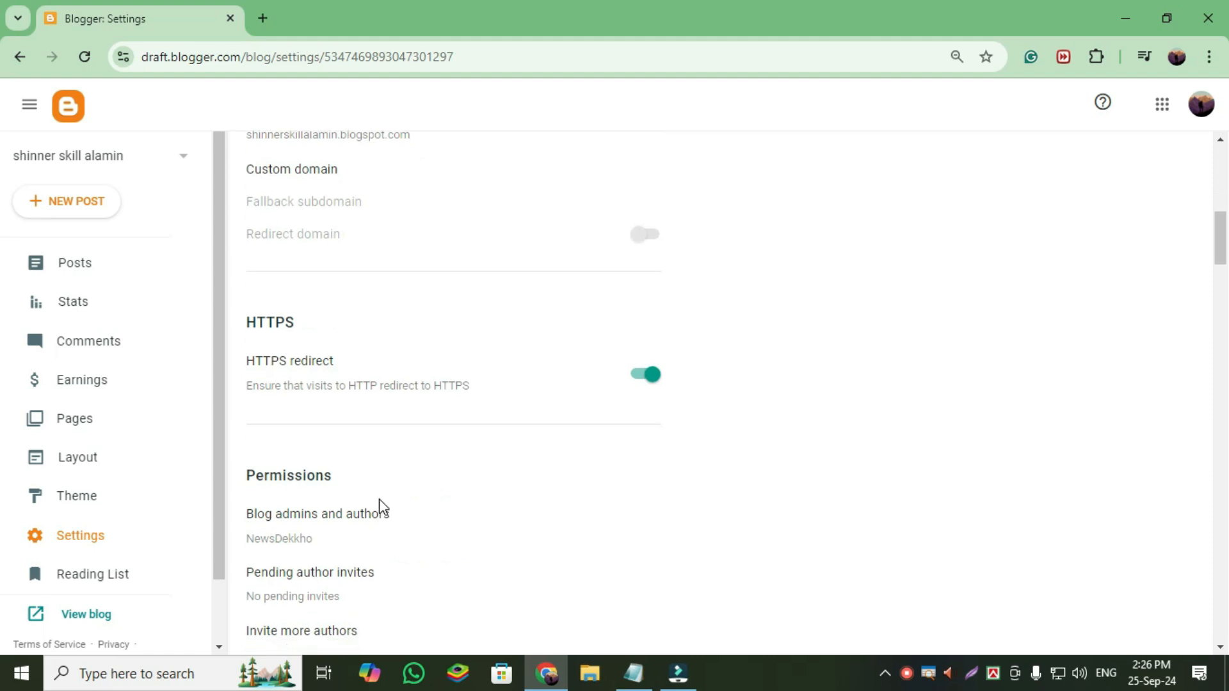
pyautogui.scroll(6, 383, 517)
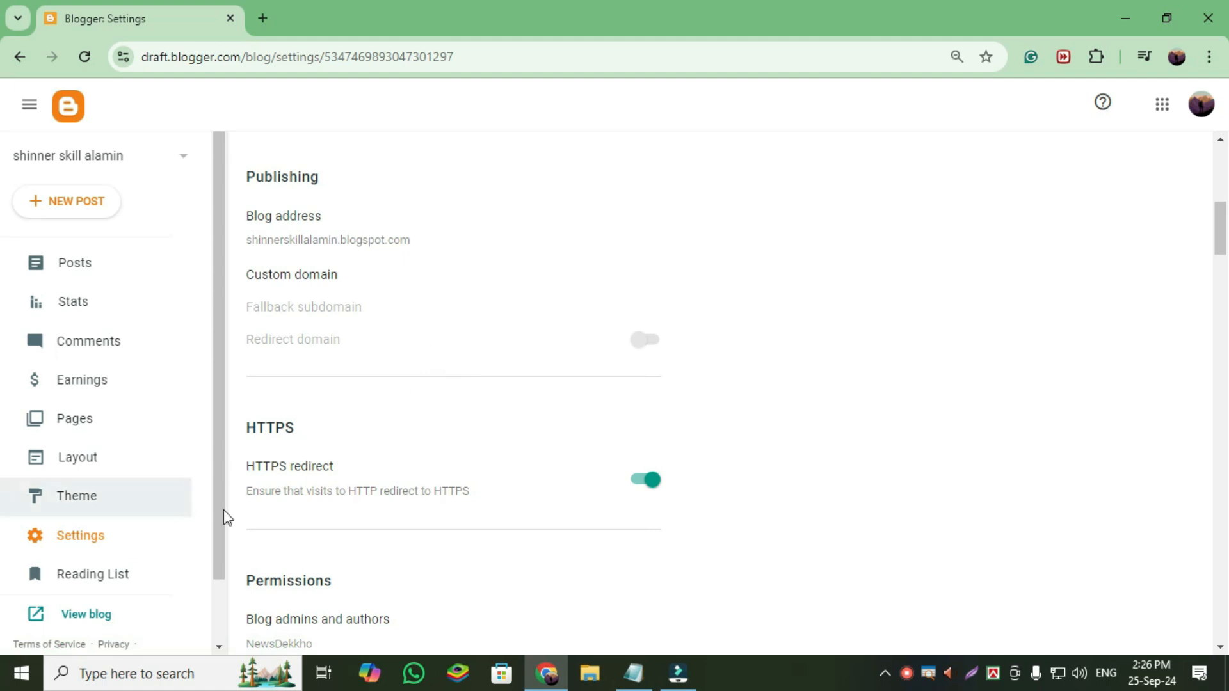
pyautogui.scroll(5, 384, 469)
pyautogui.scroll(2, 390, 435)
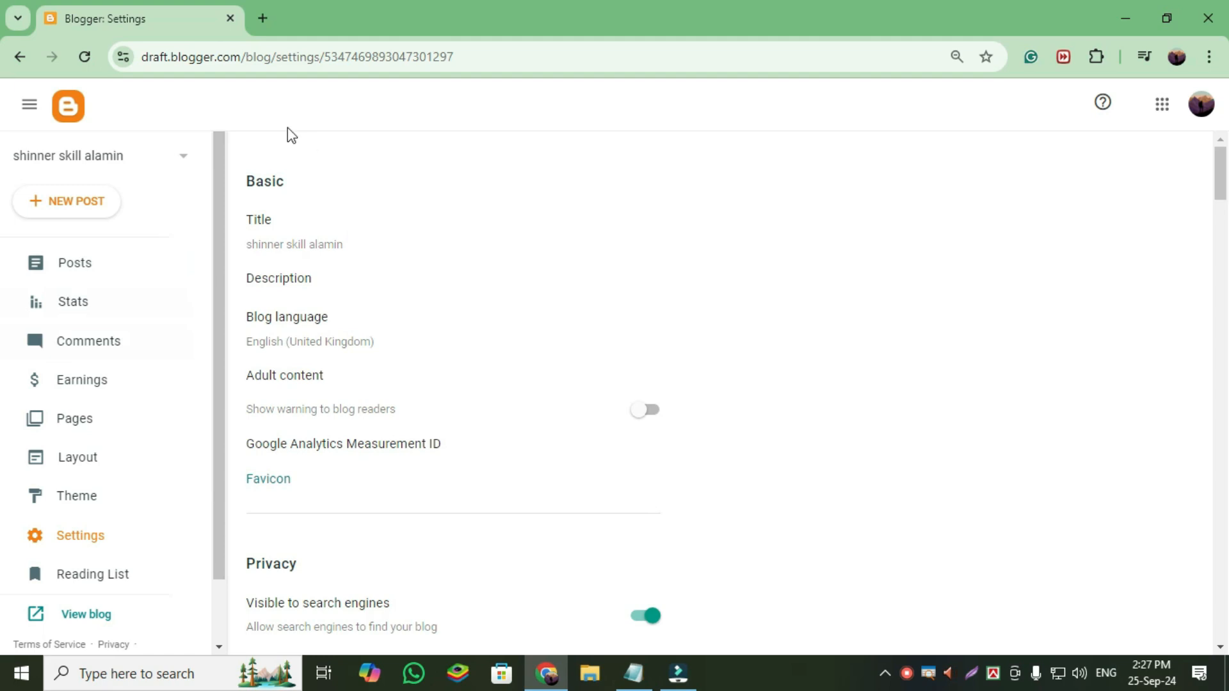
# Search Google for "blogger template" in a new browser tab and look over the results.
pyautogui.click(262, 18)
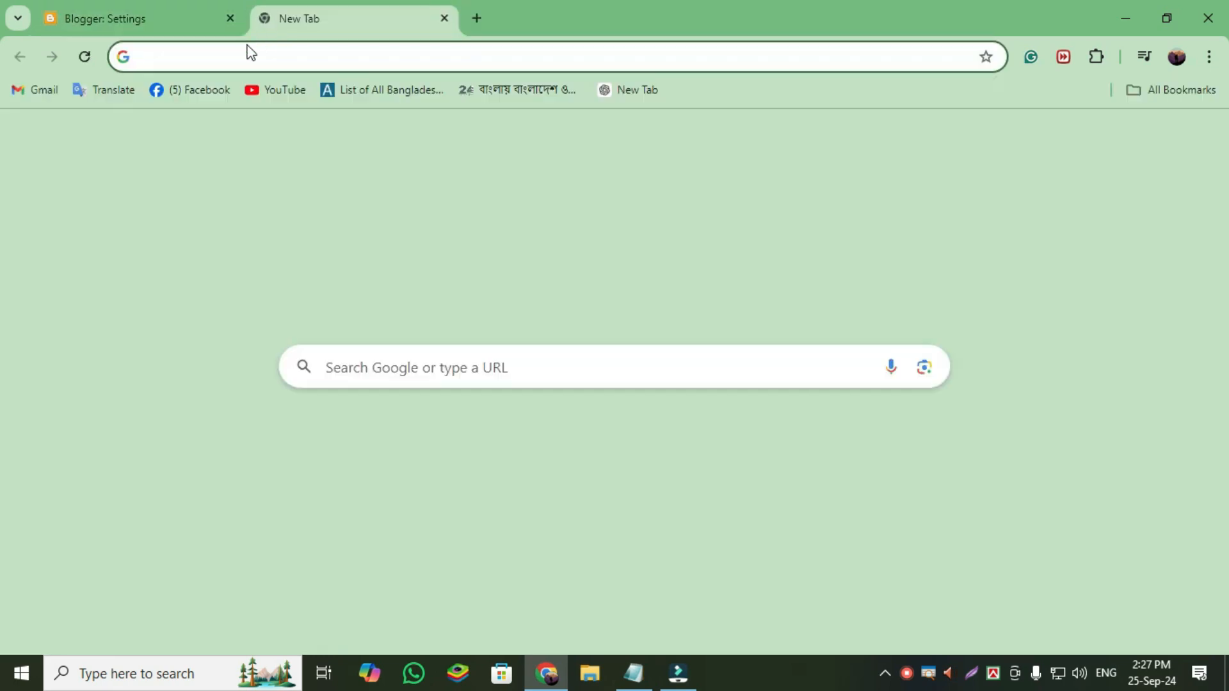
pyautogui.click(241, 52)
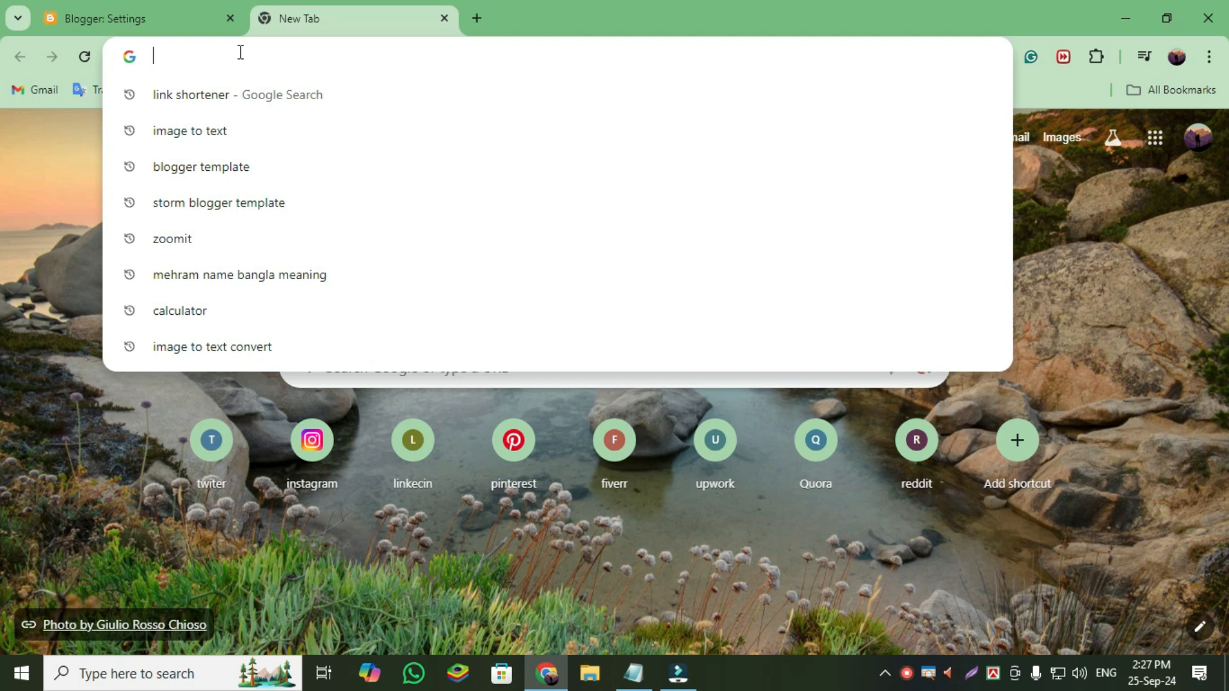
pyautogui.click(79, 135)
pyautogui.click(318, 55)
pyautogui.write('b')
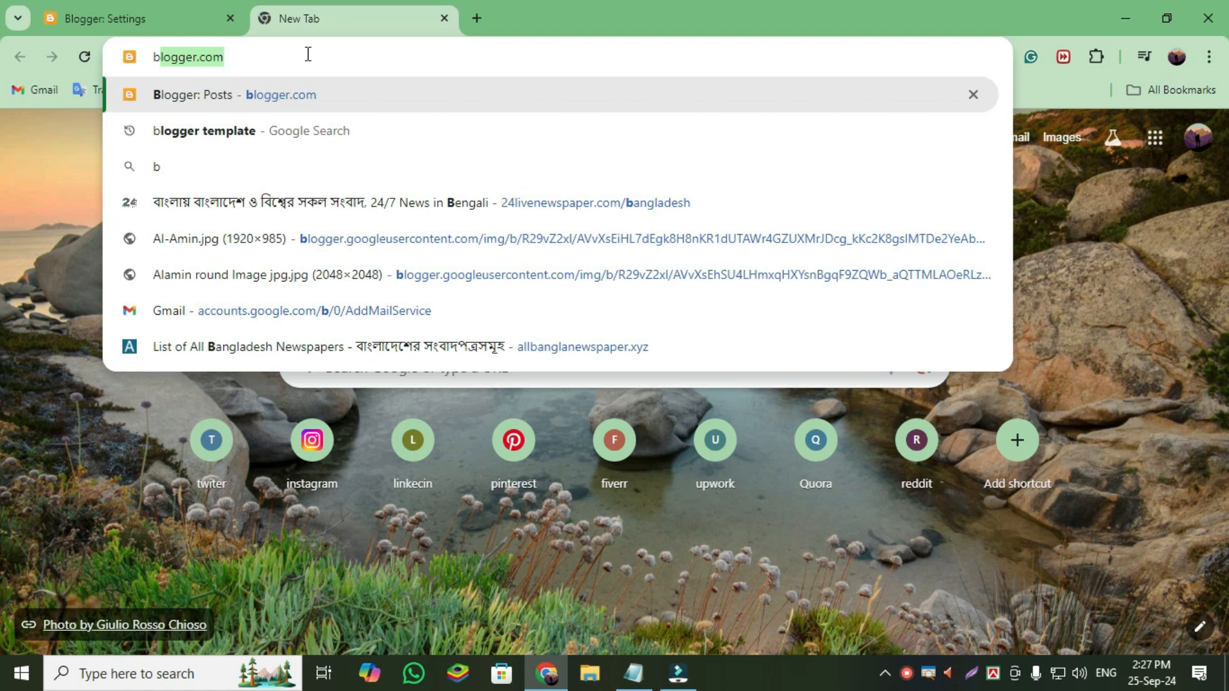
pyautogui.write('logger')
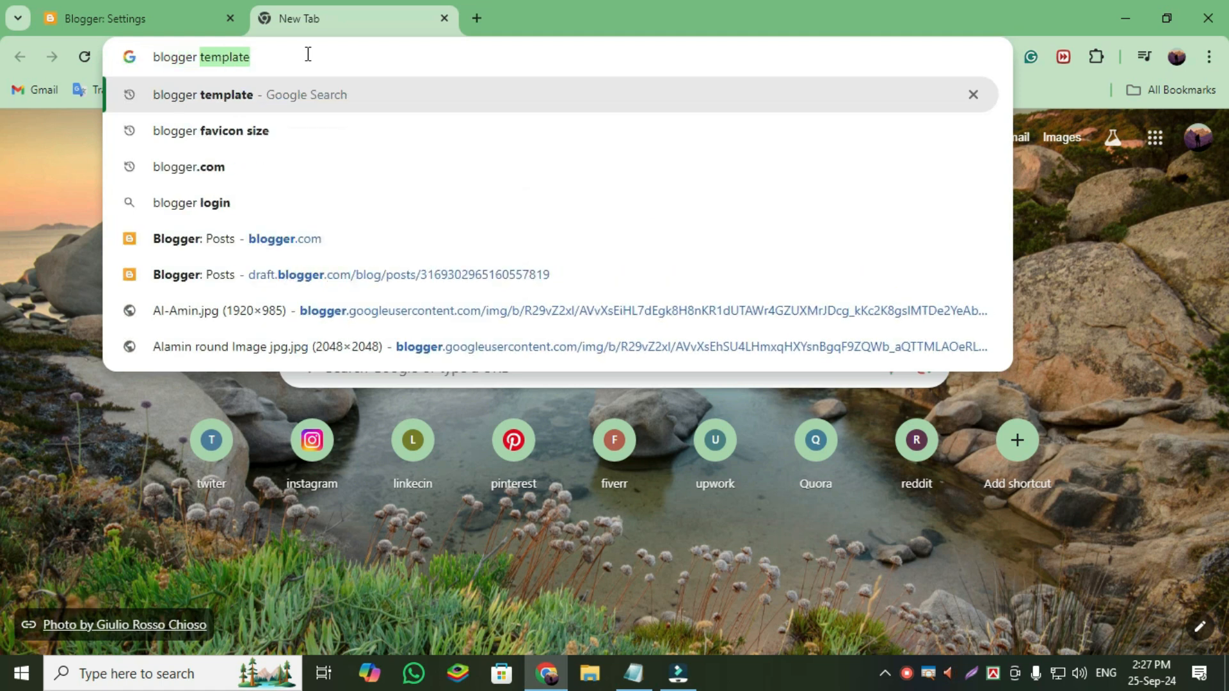
pyautogui.press('Return')
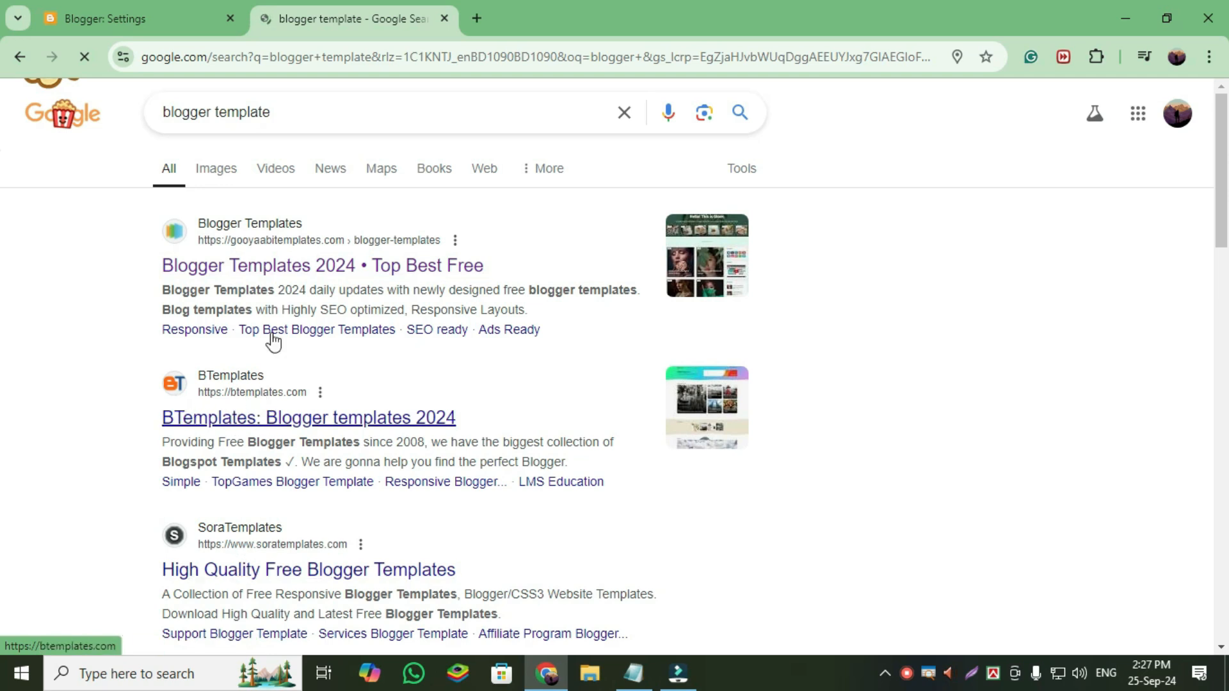
pyautogui.scroll(-3, 277, 550)
pyautogui.scroll(3, 282, 474)
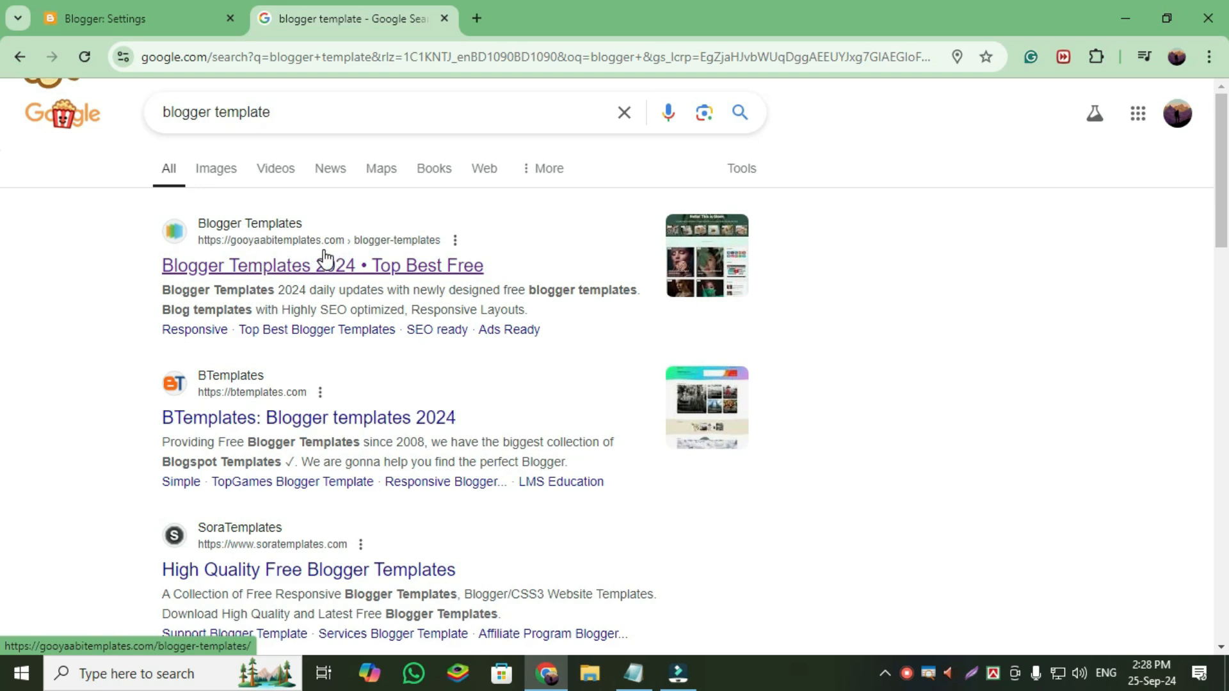
# Search Google for "storm blogger template" in another new browser tab.
pyautogui.click(476, 18)
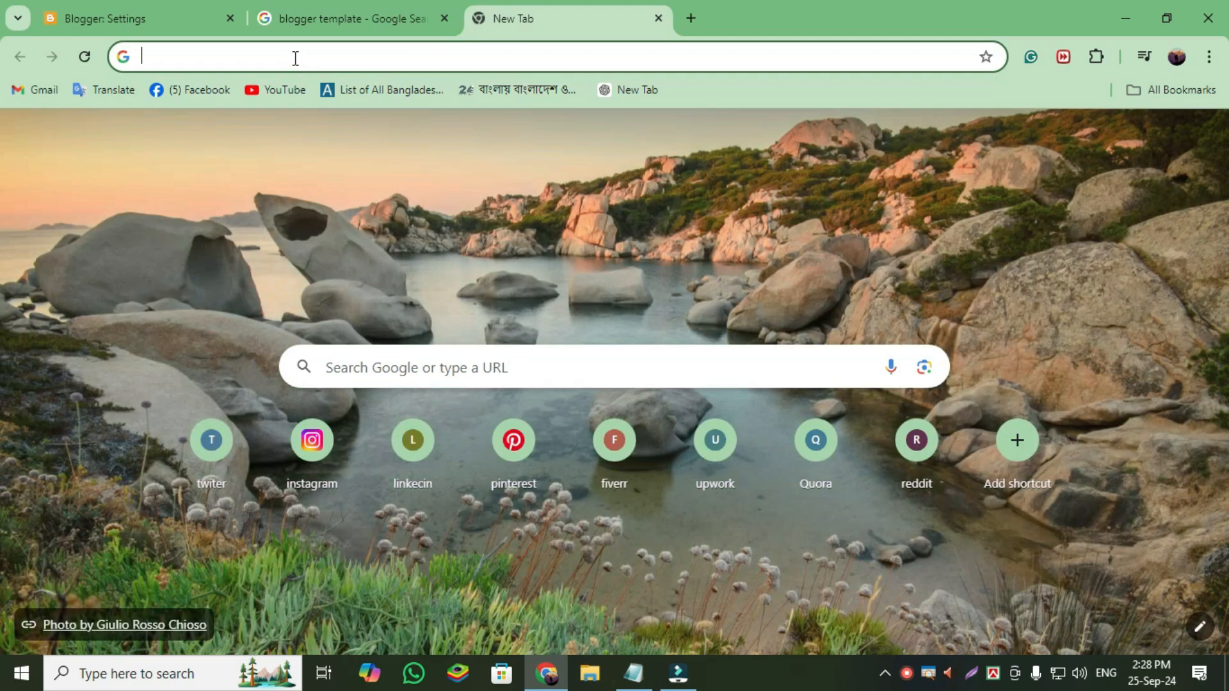
pyautogui.click(295, 58)
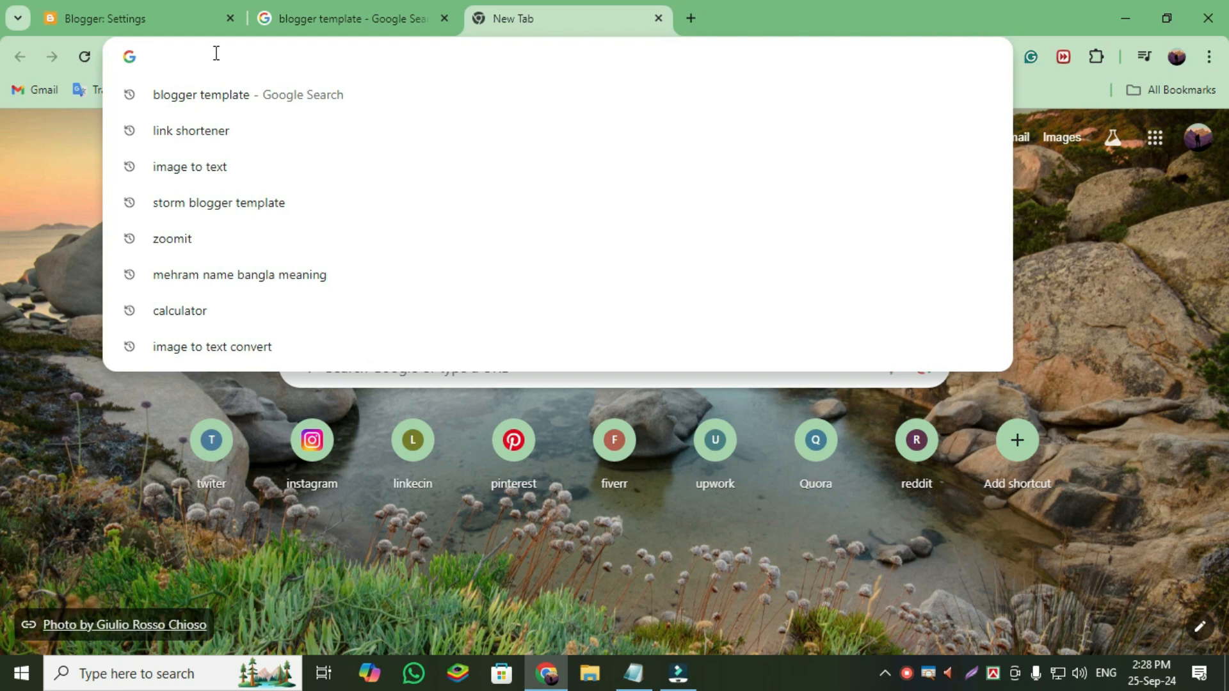
pyautogui.write('stor')
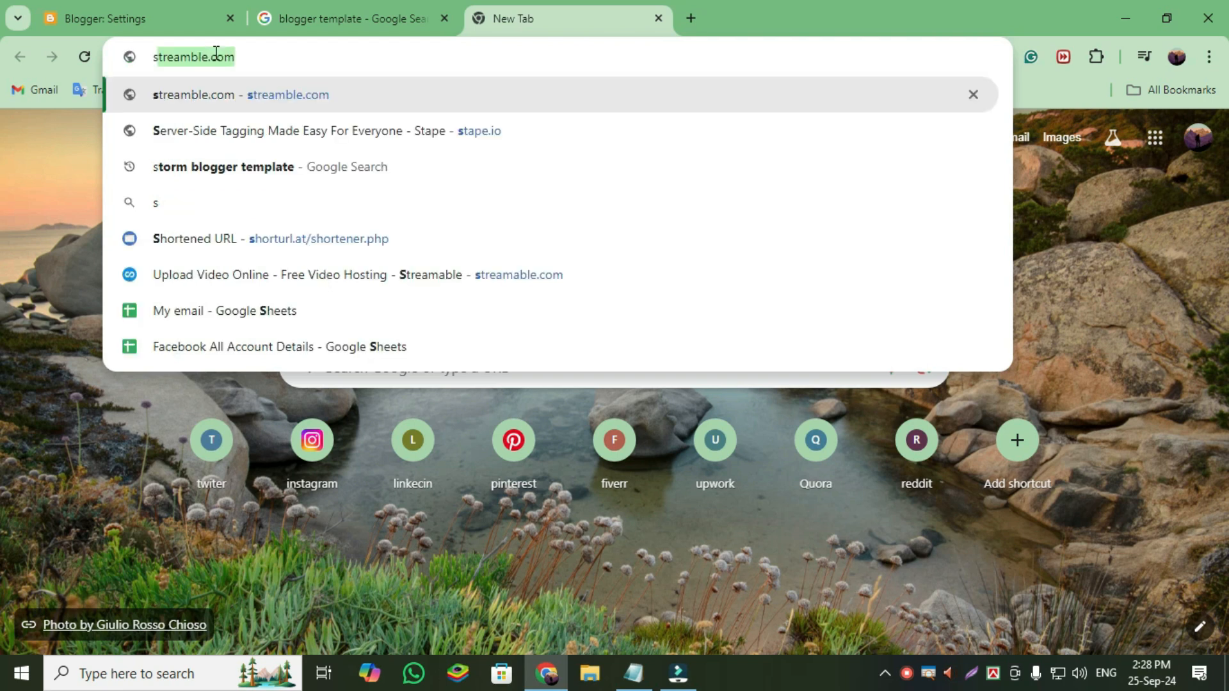
pyautogui.write('m')
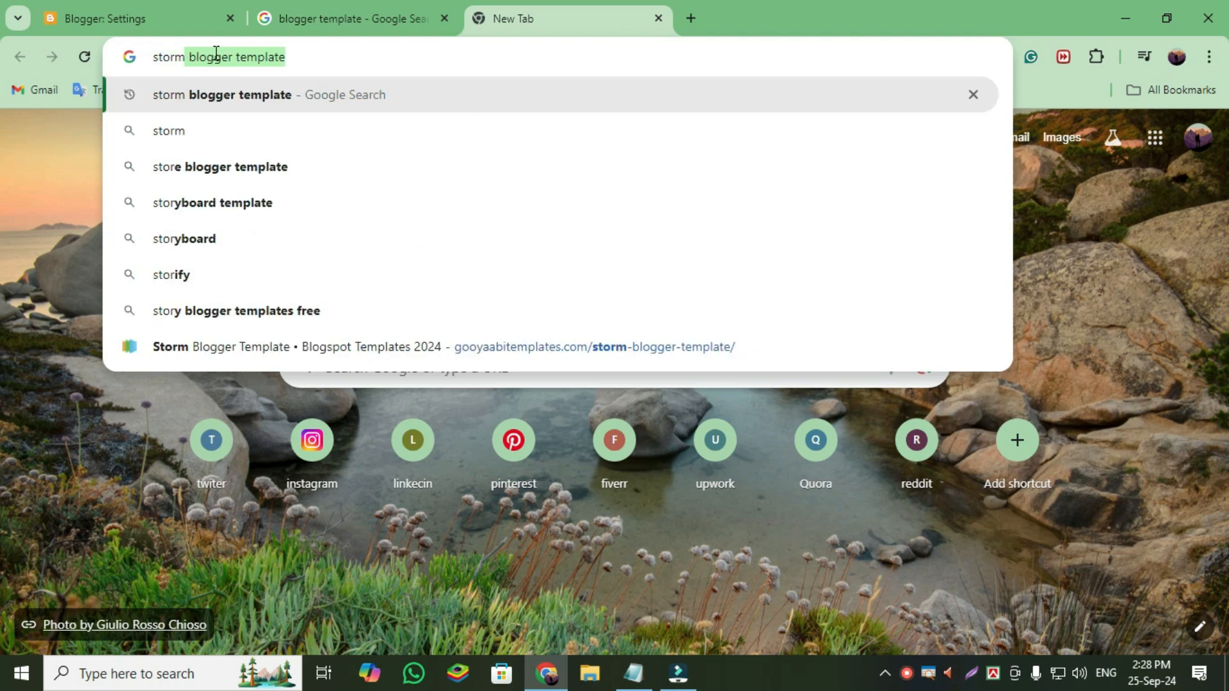
pyautogui.press('Return')
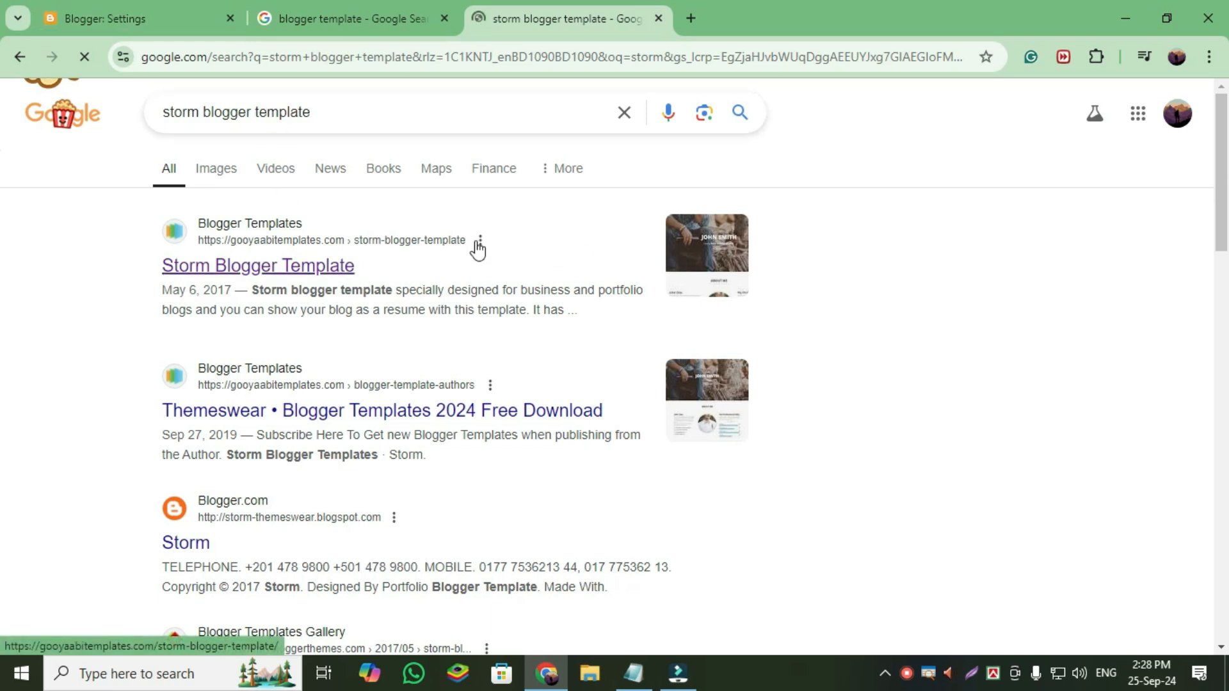
# Open the Storm Blogger Template page on gooyaabitemplates.com and find its live preview and download options.
pyautogui.click(236, 278)
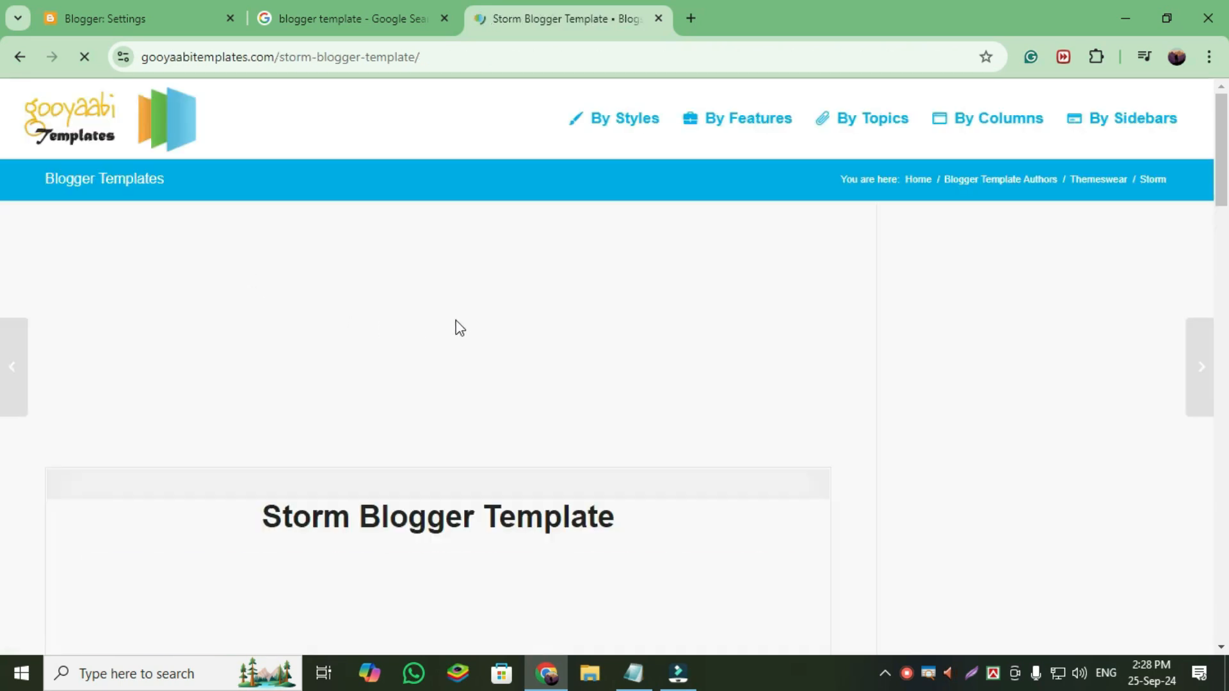
pyautogui.scroll(-1, 461, 320)
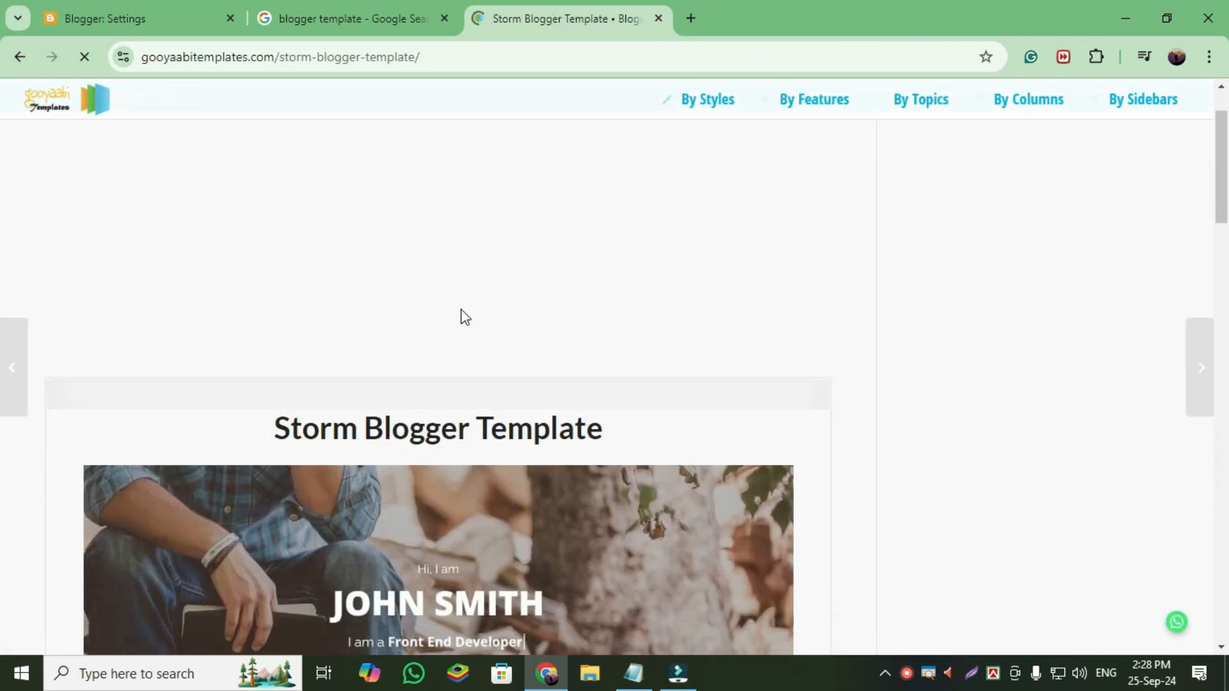
pyautogui.scroll(-2, 451, 281)
pyautogui.scroll(-2, 384, 268)
pyautogui.scroll(-3, 374, 309)
pyautogui.scroll(9, 436, 340)
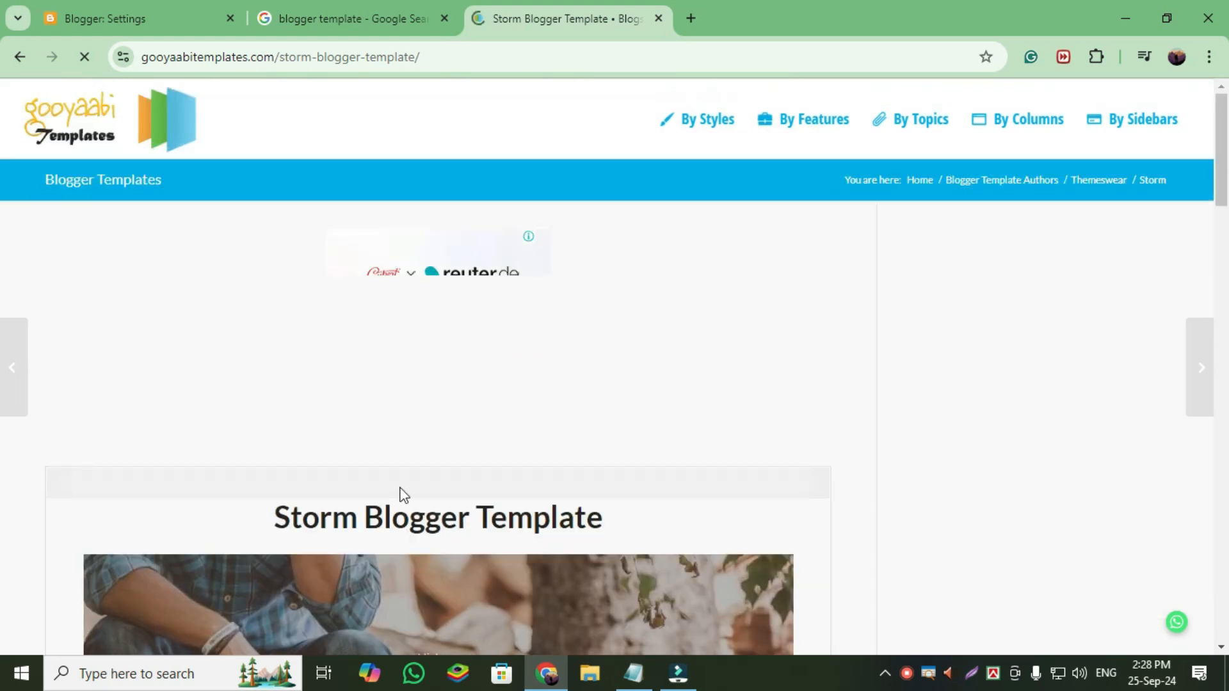
pyautogui.scroll(-8, 571, 435)
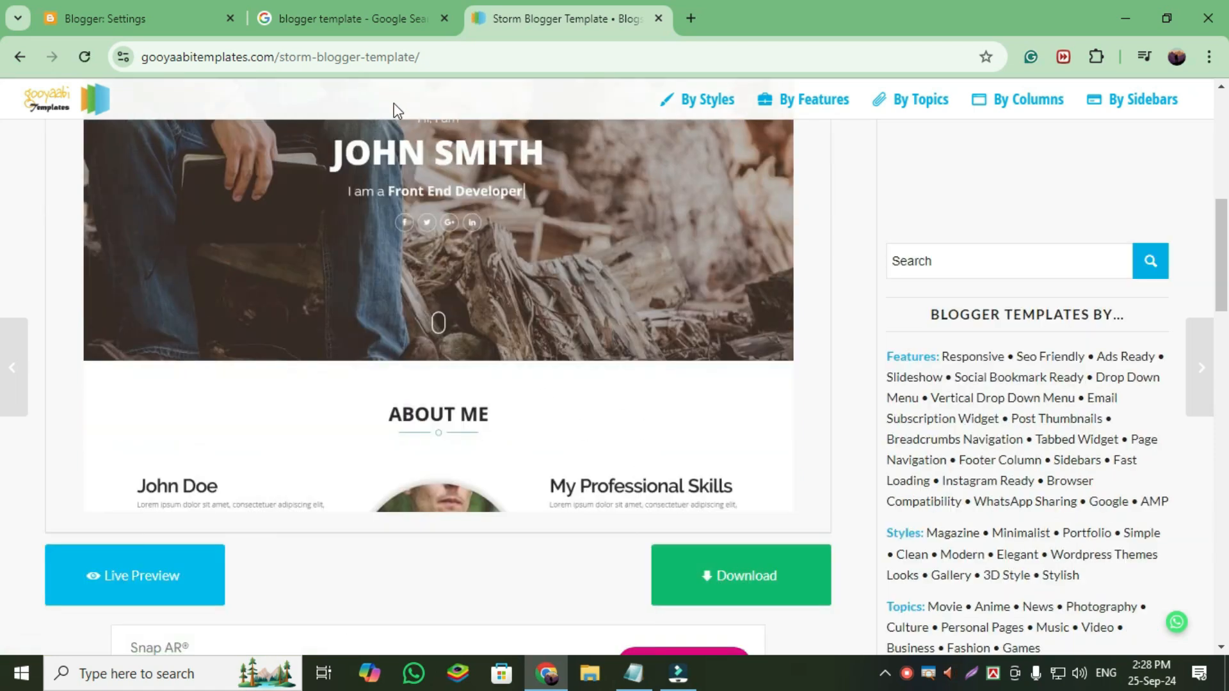
# From the "blogger template" results, open the Gooyaabi Templates site and browse its Free Blogger Templates listing, dismissing the ad.
pyautogui.click(343, 18)
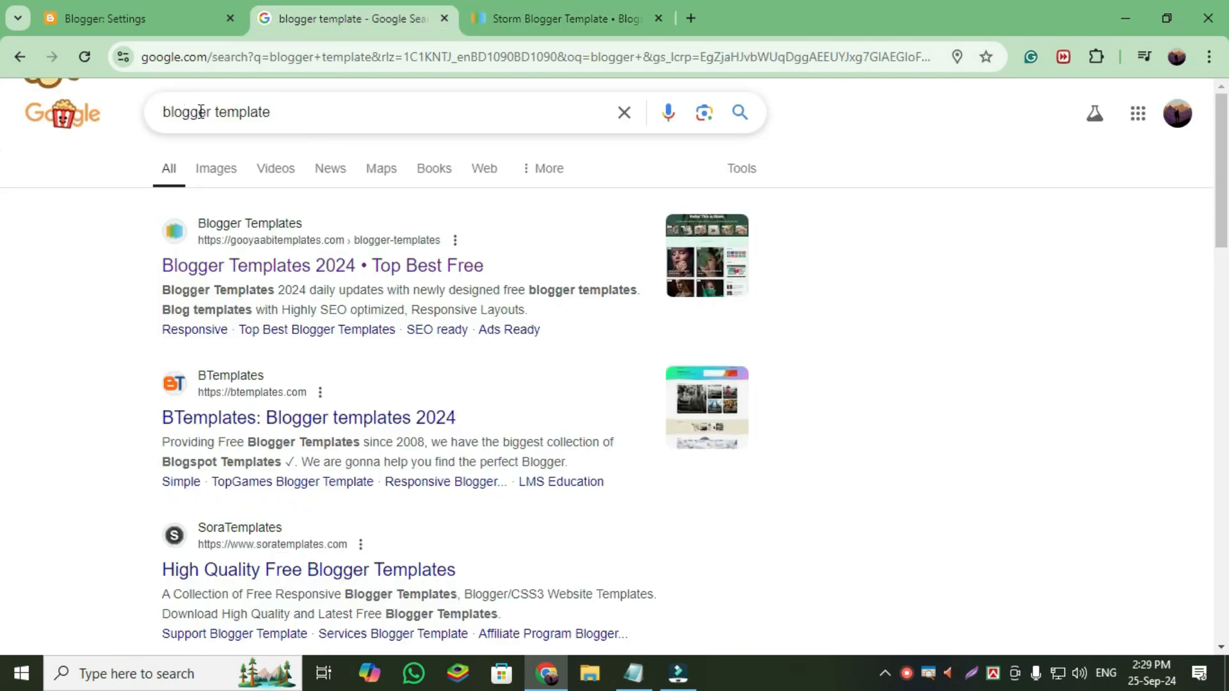
pyautogui.click(279, 268)
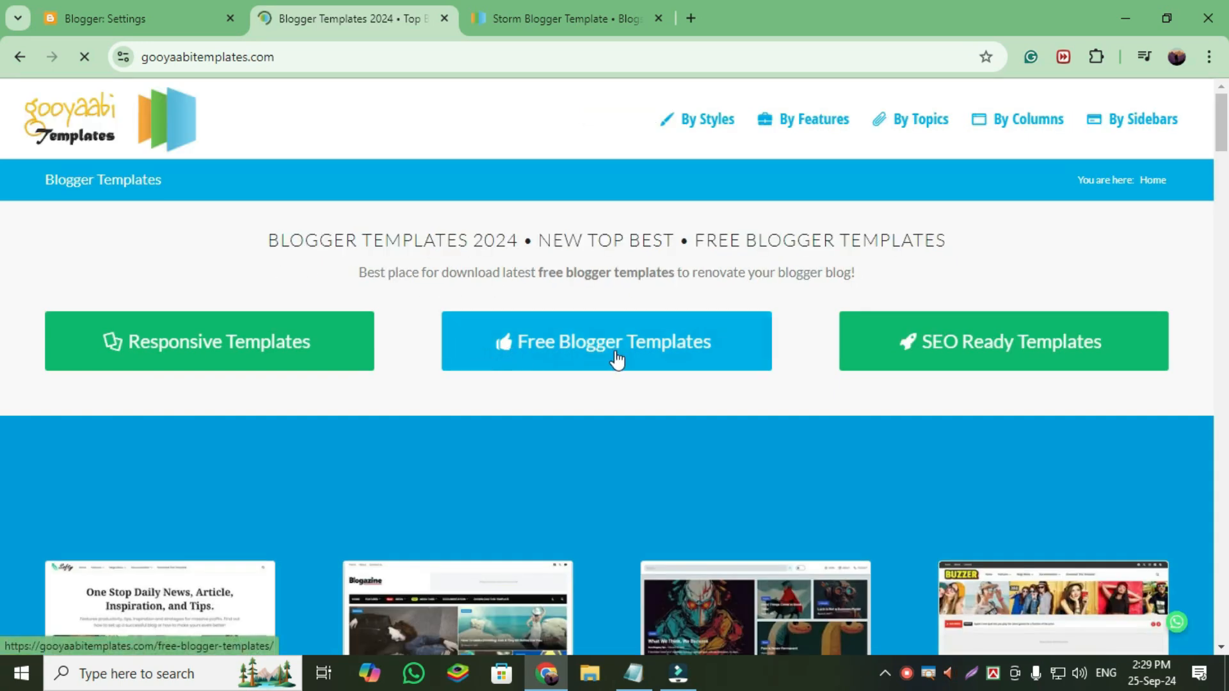
pyautogui.click(582, 353)
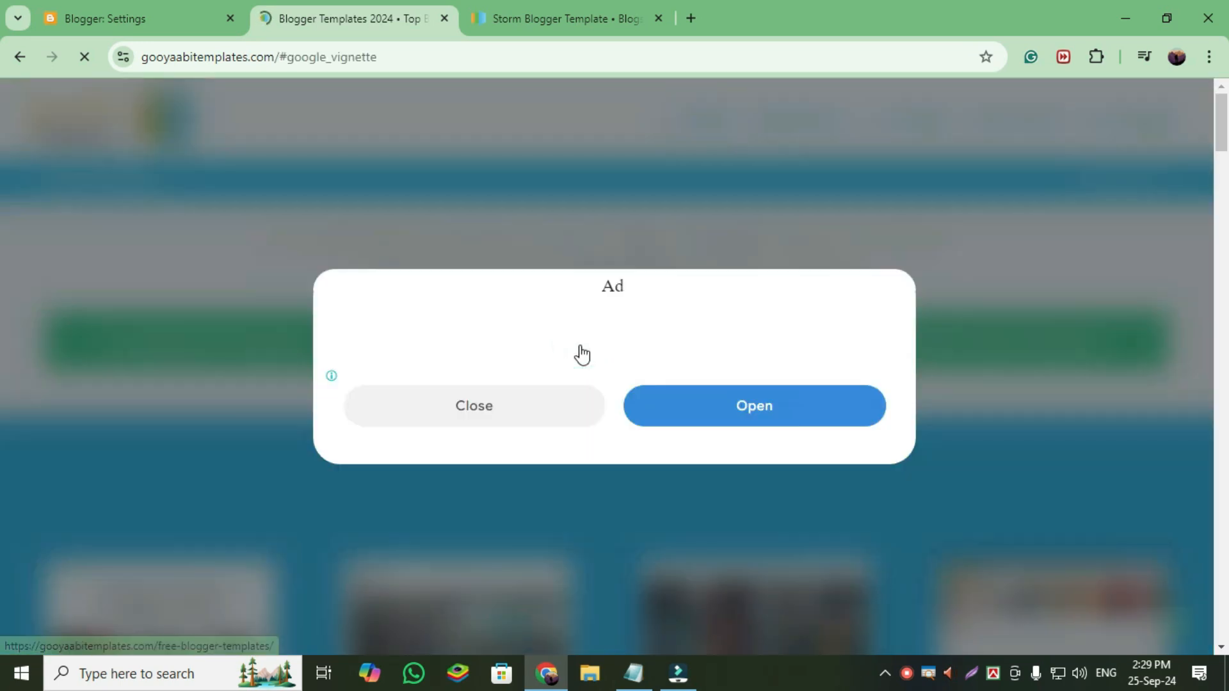
pyautogui.click(502, 409)
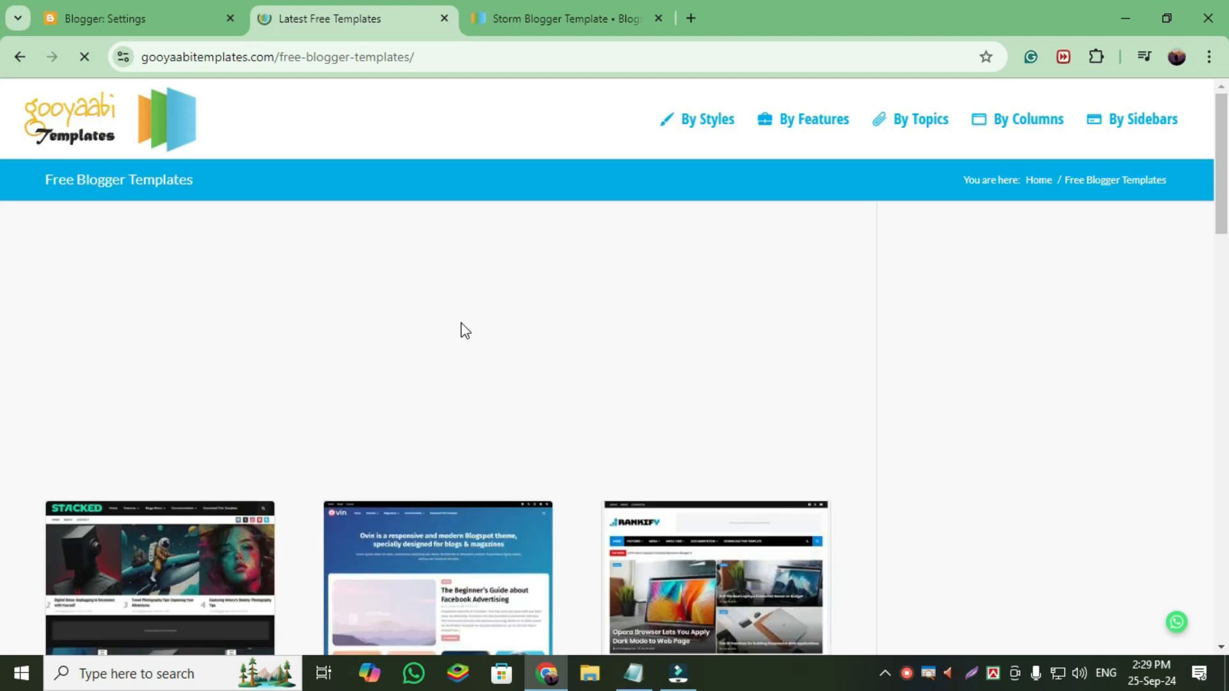
pyautogui.scroll(-1, 465, 330)
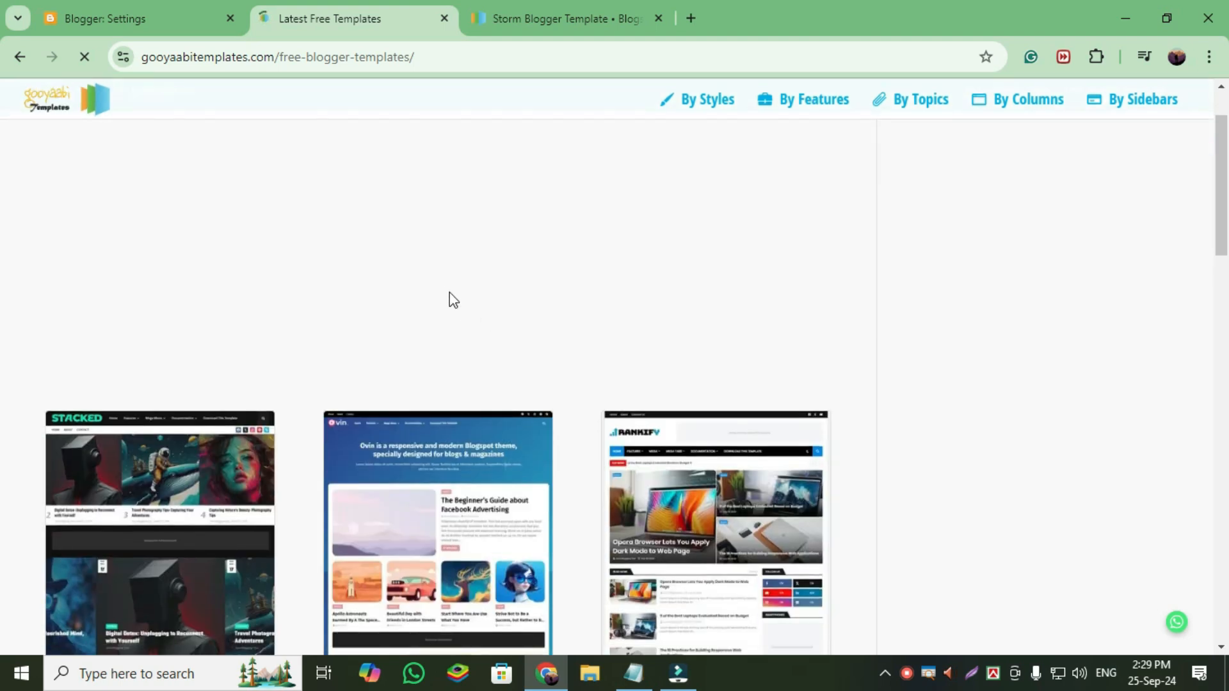
pyautogui.scroll(-6, 443, 283)
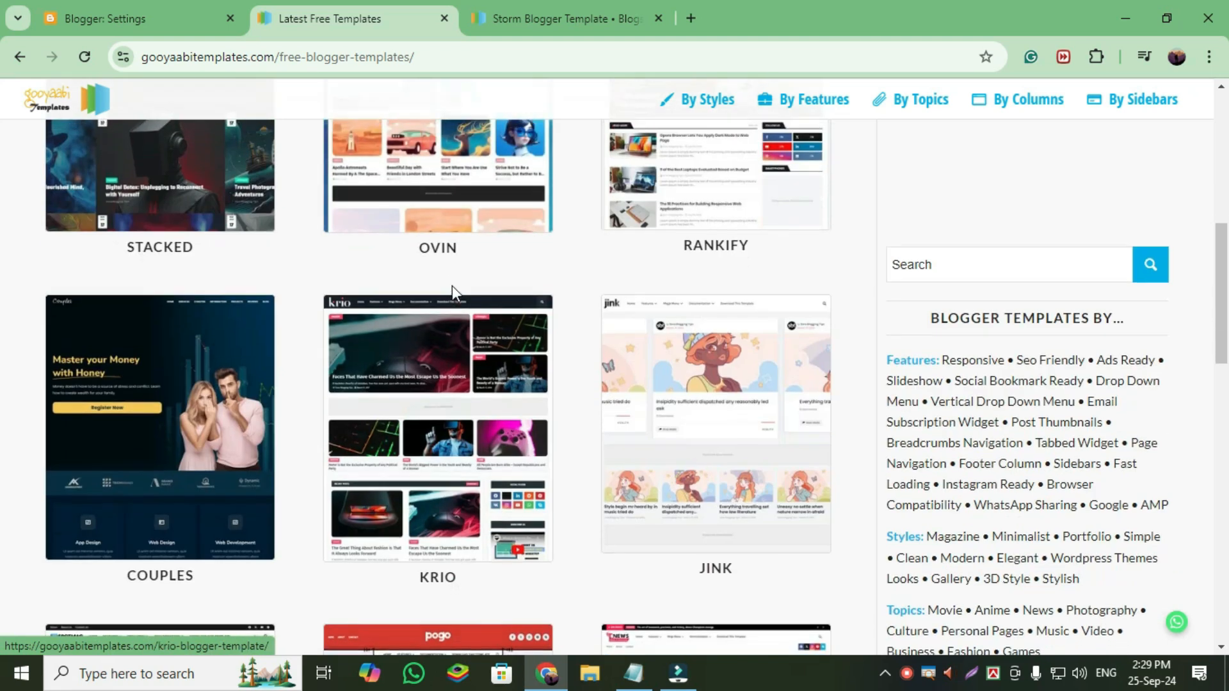
pyautogui.scroll(5, 451, 285)
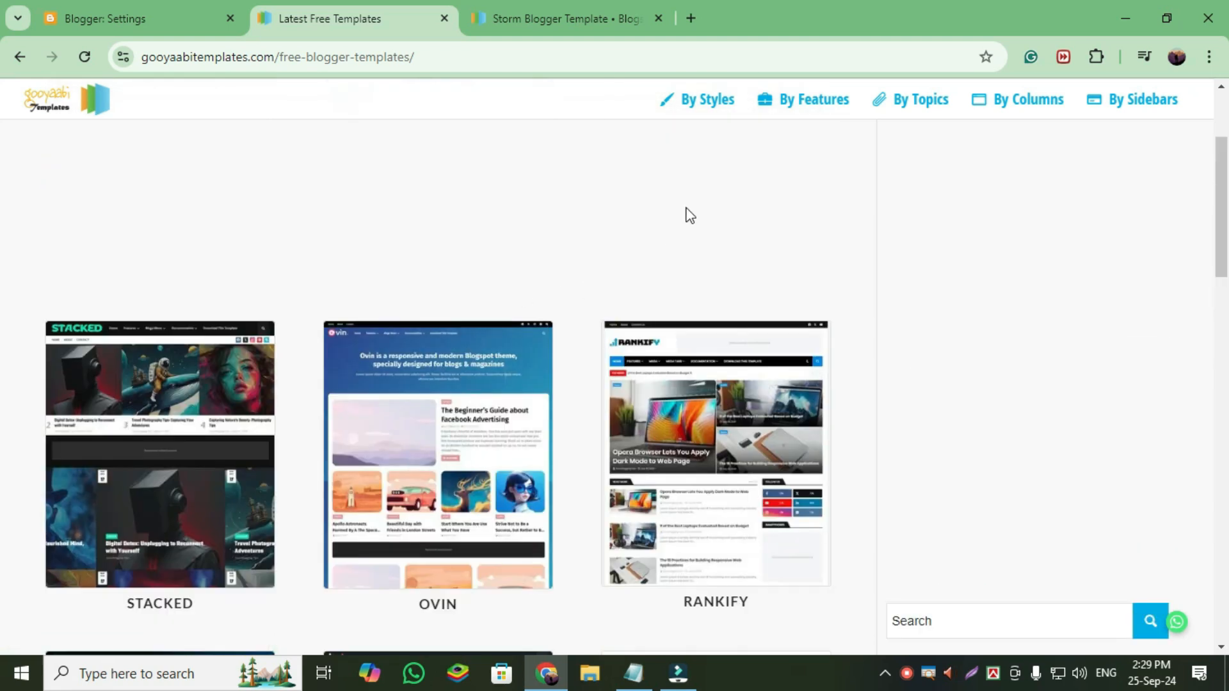
# Open the template listing by topics and look through the available categories.
pyautogui.click(912, 104)
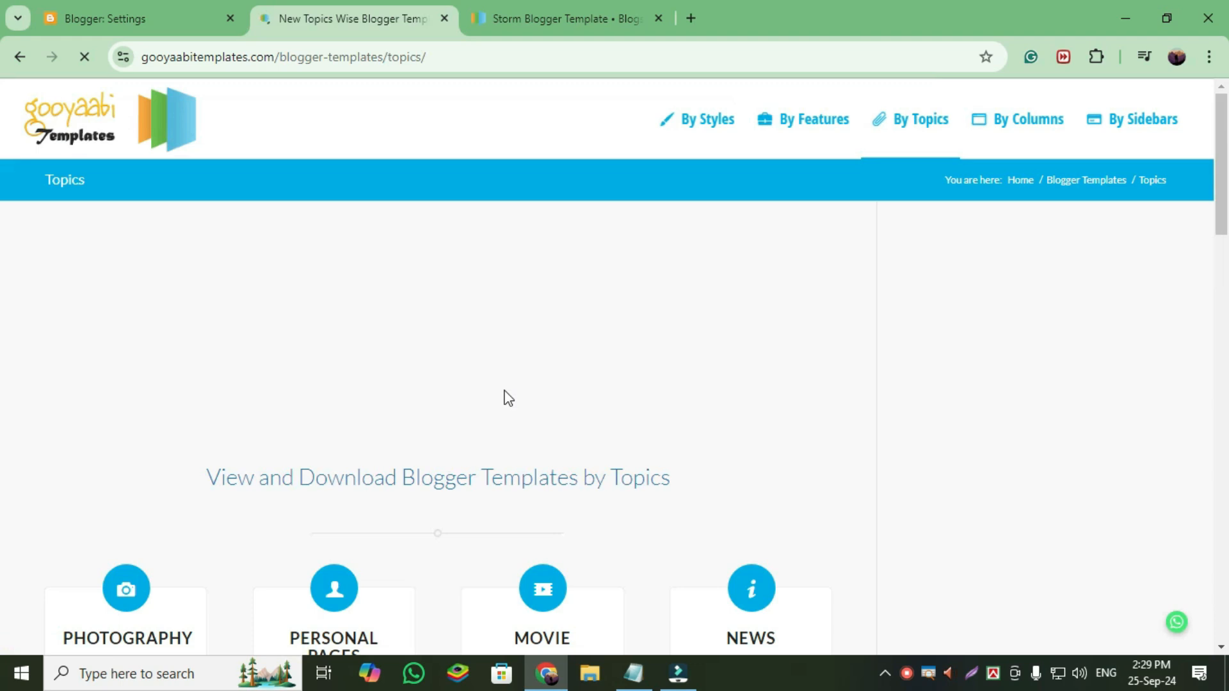
pyautogui.scroll(-5, 506, 396)
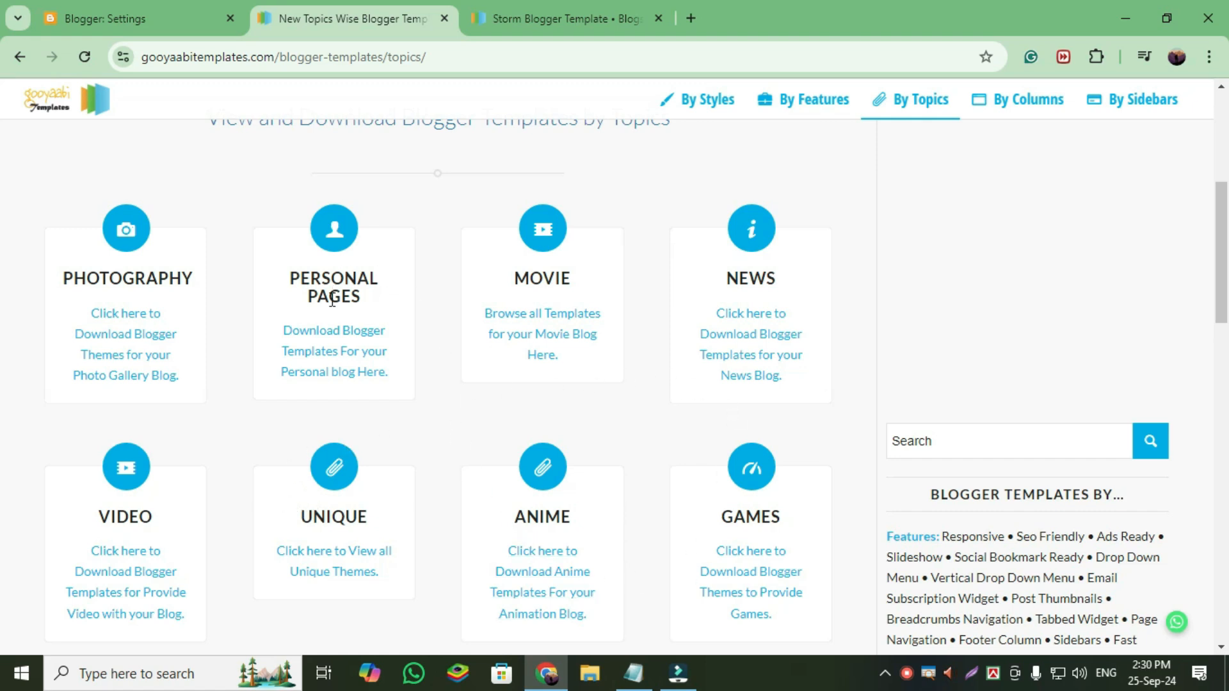
pyautogui.scroll(4, 332, 300)
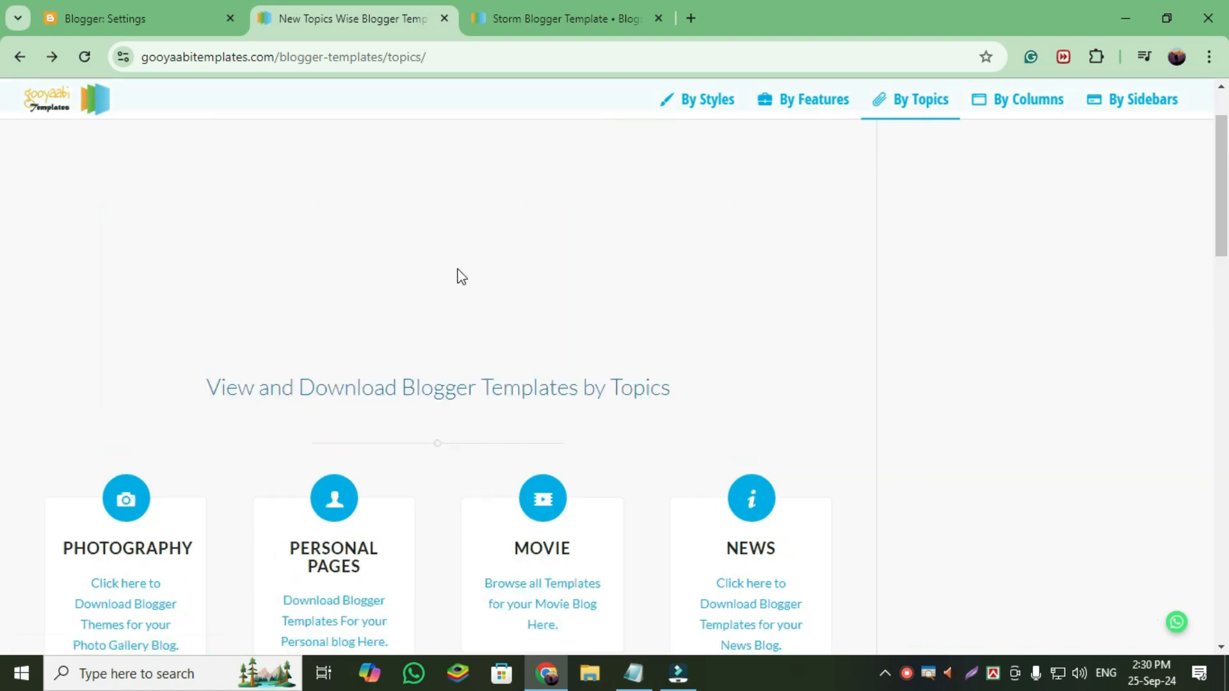
# Return to the Free Blogger Templates listing and browse the templates down to the page navigation.
pyautogui.click(20, 57)
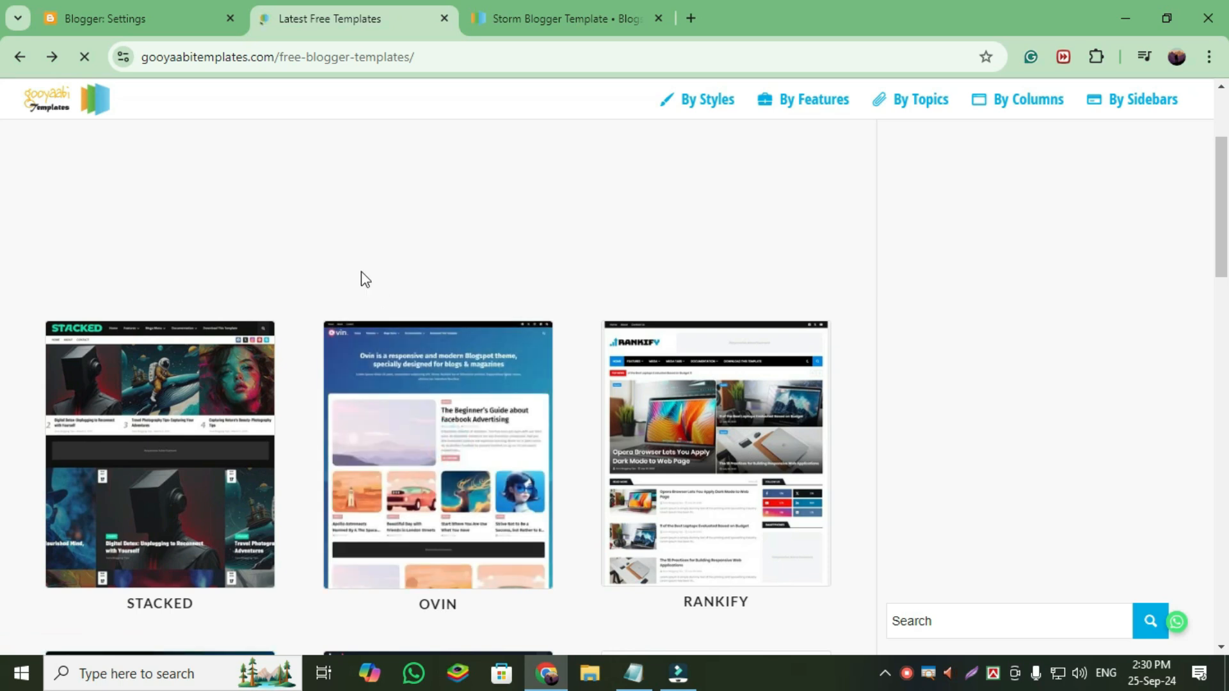
pyautogui.scroll(-4, 361, 276)
pyautogui.scroll(-10, 361, 285)
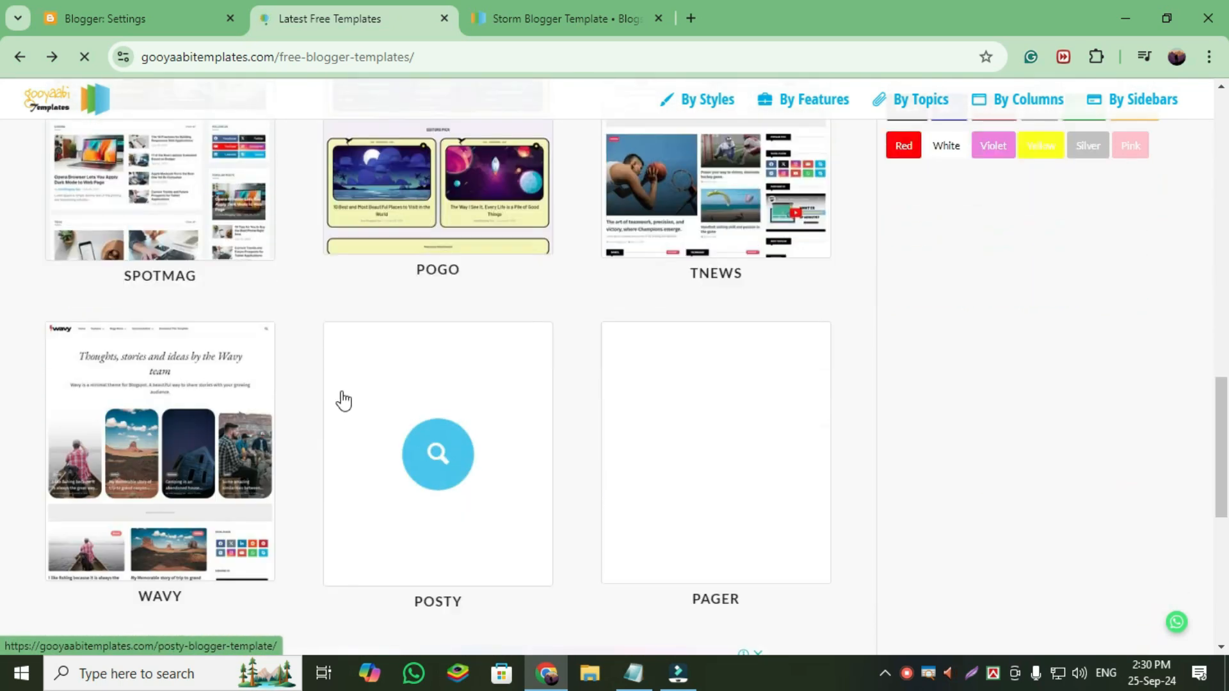
pyautogui.scroll(-3, 359, 416)
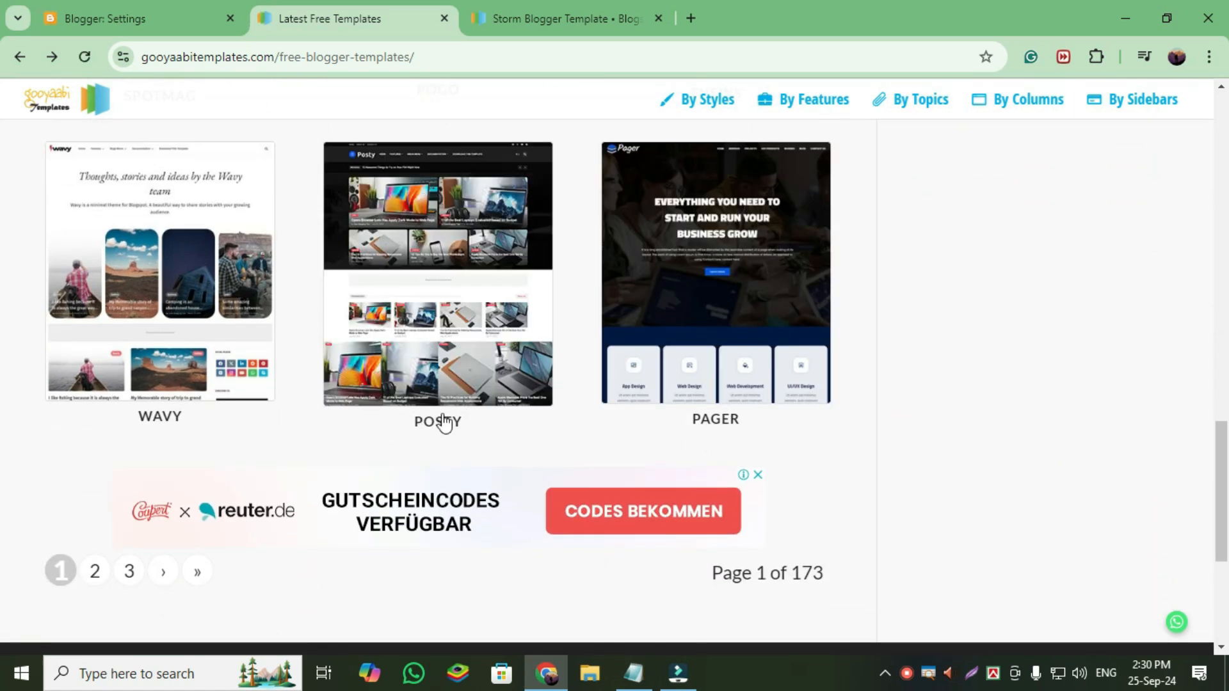
# Go to page 6 of the Free Blogger Templates listing and look through the templates on it.
pyautogui.scroll(3, 429, 426)
pyautogui.scroll(-3, 384, 442)
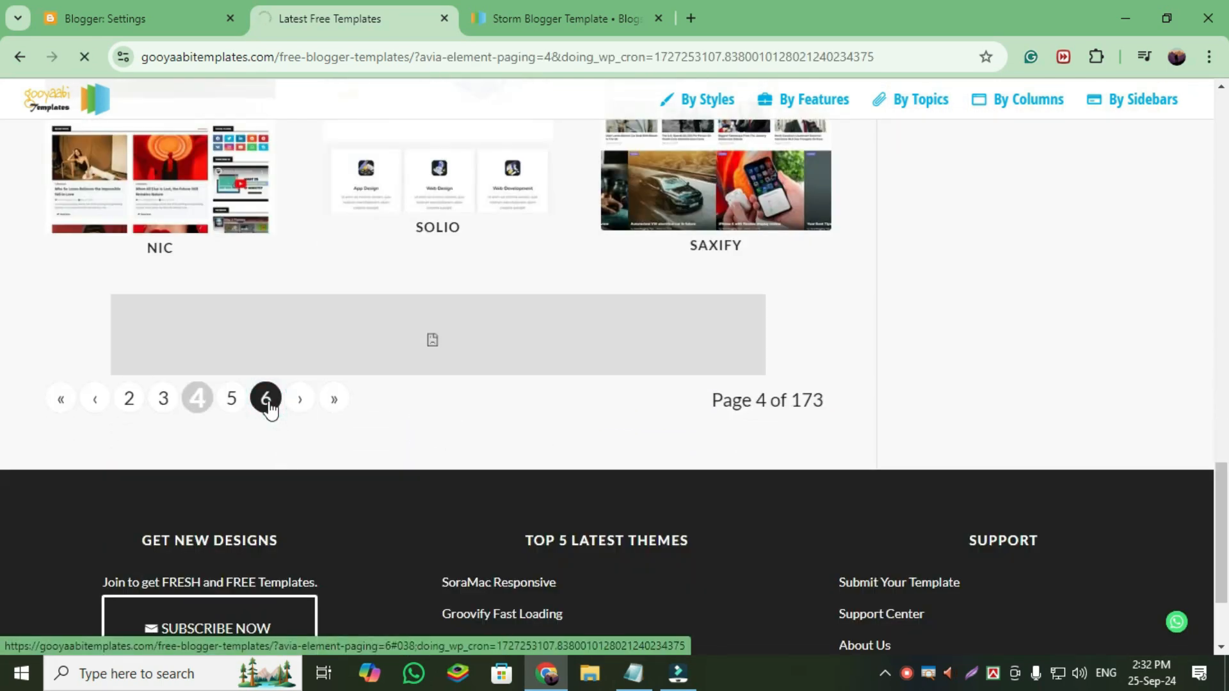
pyautogui.click(266, 402)
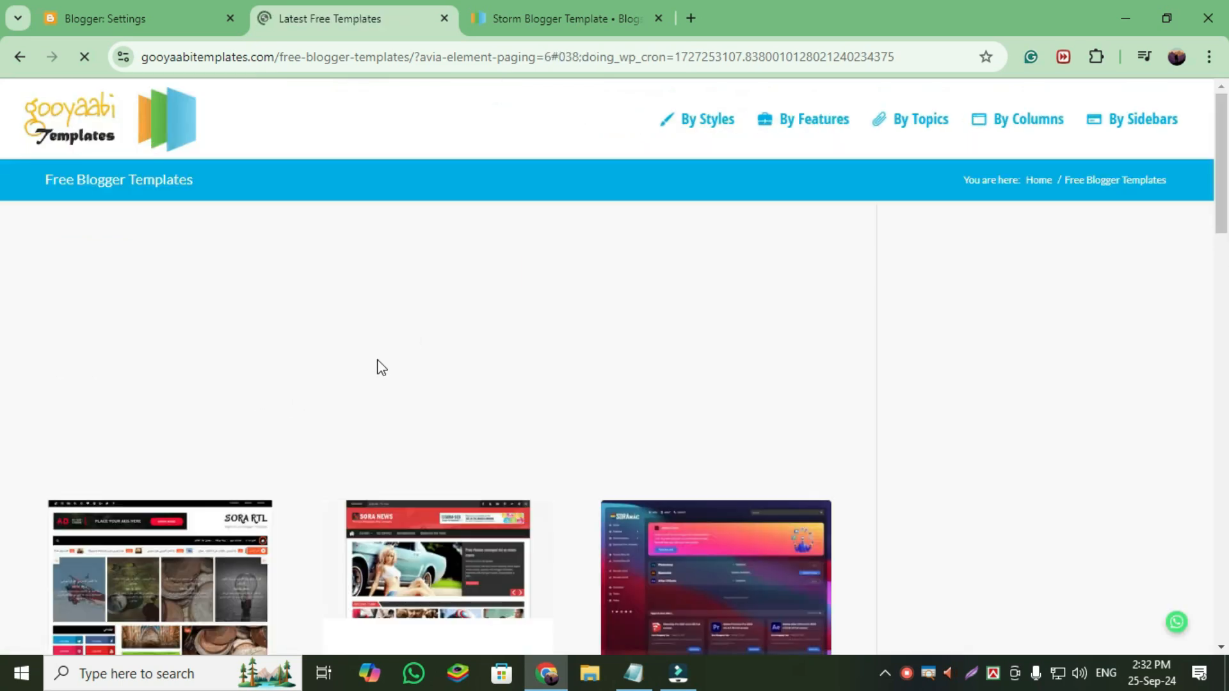
pyautogui.scroll(-5, 378, 368)
pyautogui.scroll(-10, 379, 368)
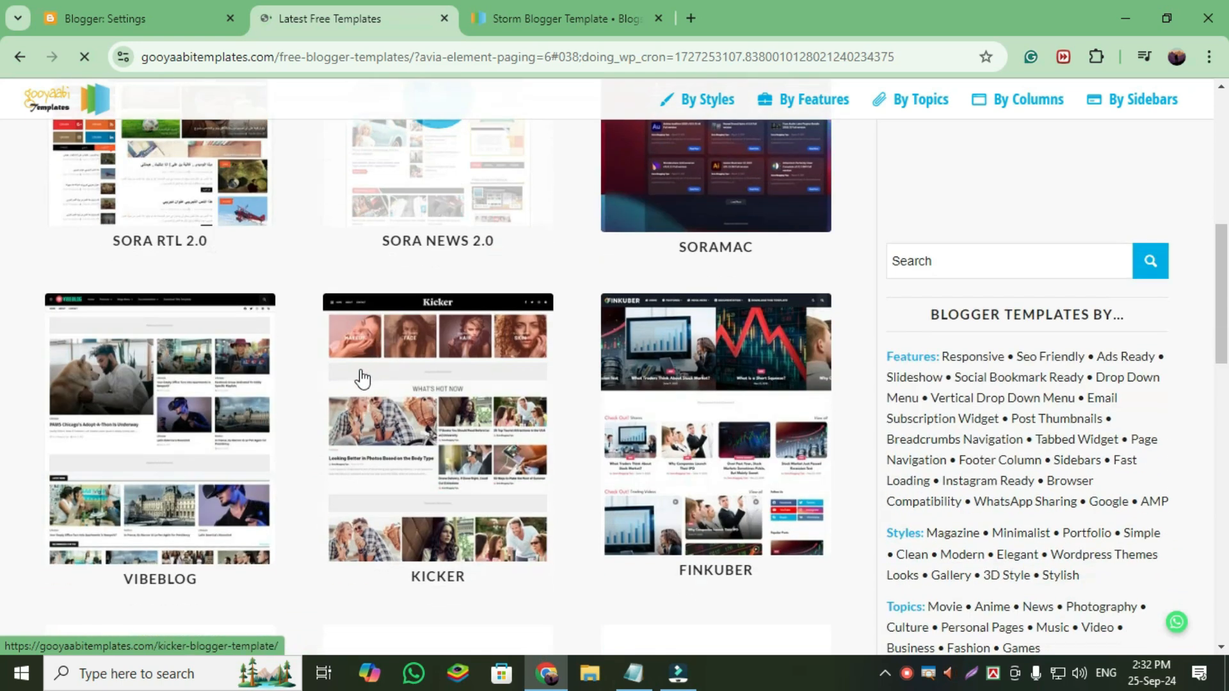
pyautogui.scroll(-2, 329, 397)
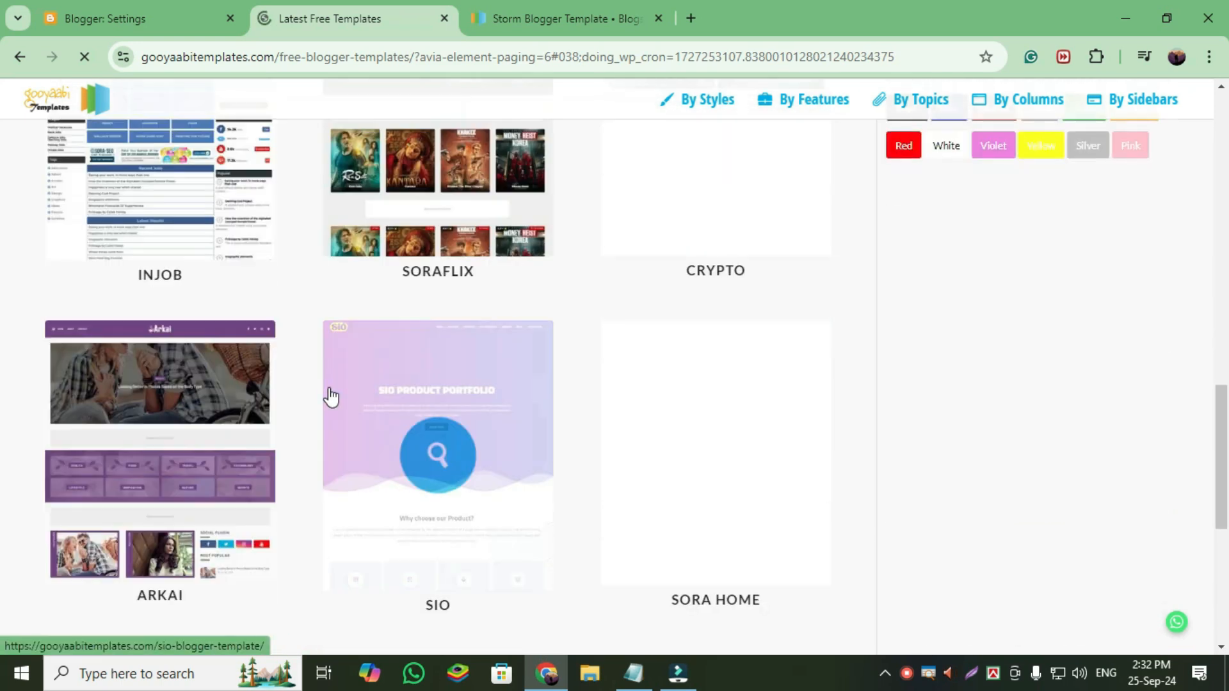
pyautogui.scroll(-3, 410, 397)
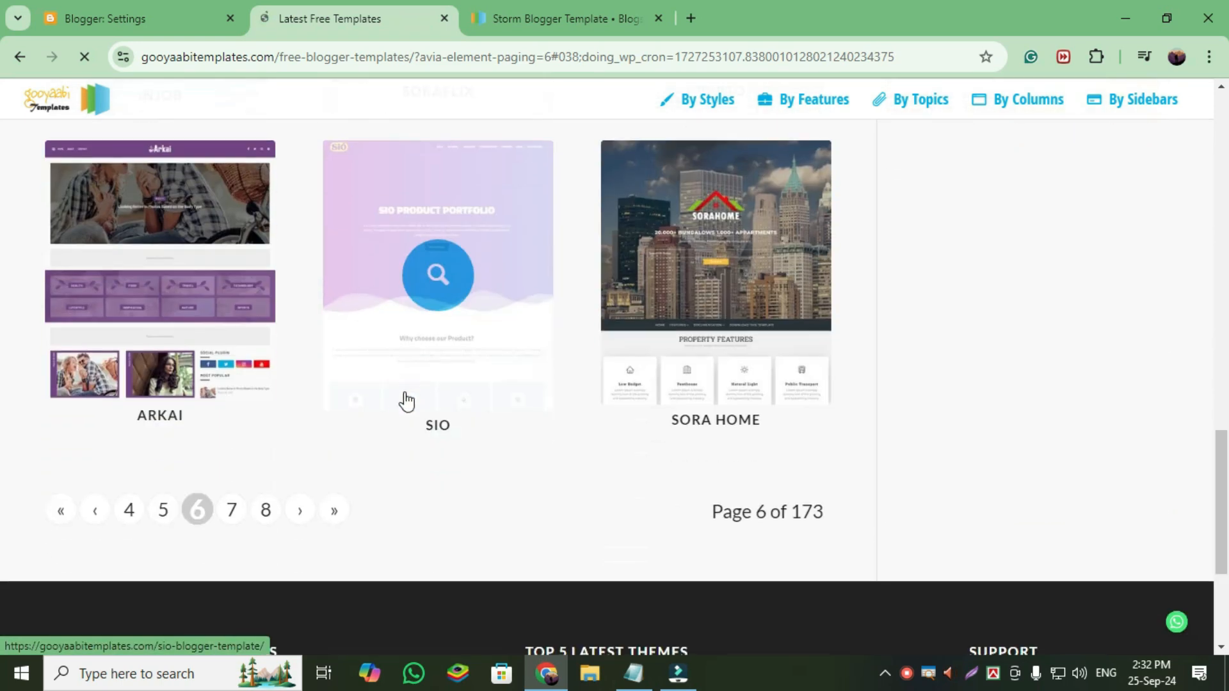
pyautogui.scroll(5, 456, 426)
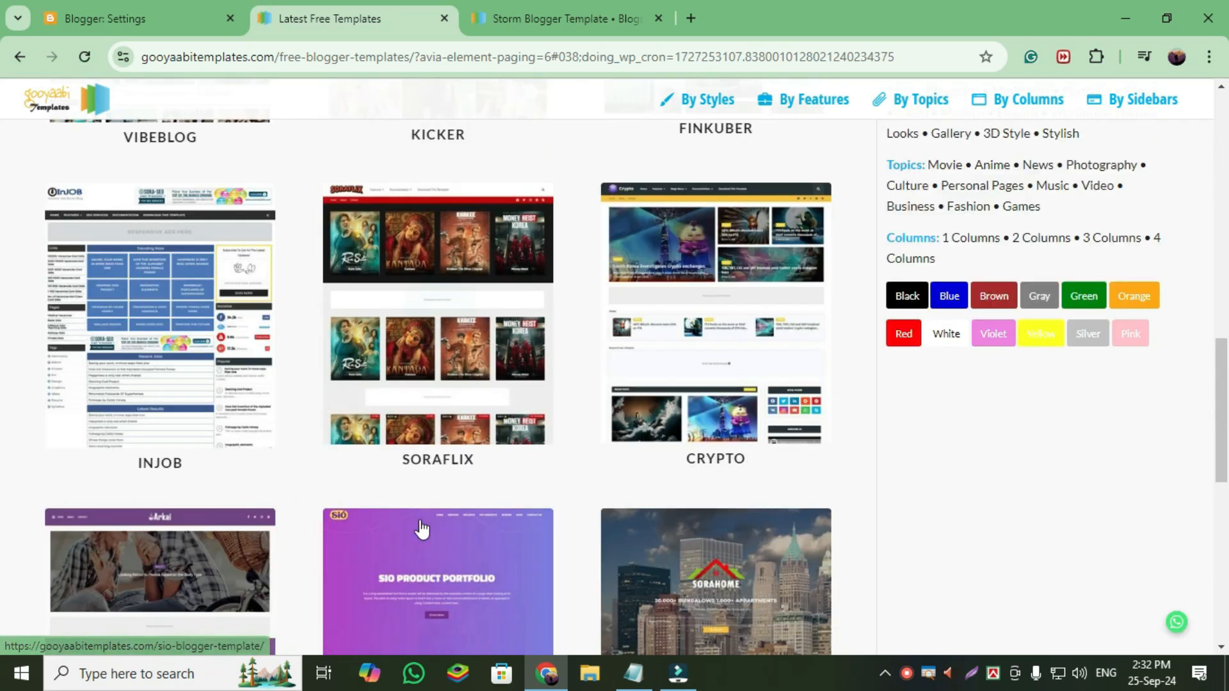
pyautogui.scroll(-3, 370, 576)
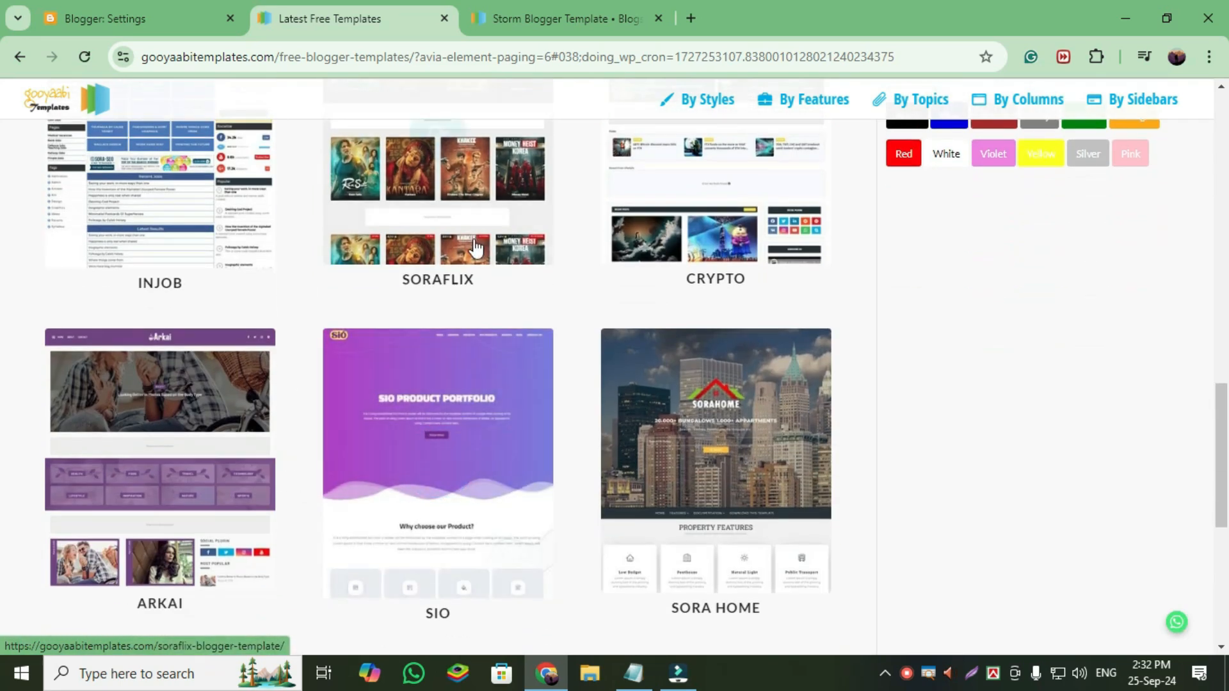
pyautogui.scroll(4, 448, 263)
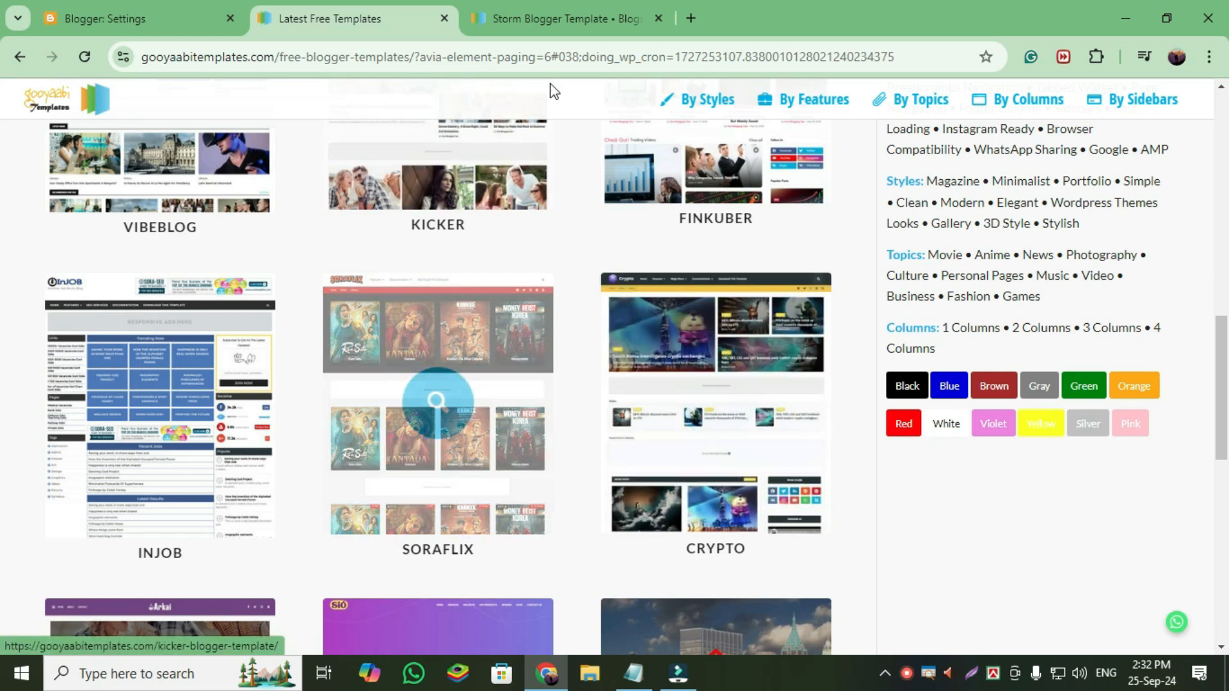
# Return to the Storm Blogger Template page, dismiss the ad and download Storm-Blogger-Template.zip, accepting the default duplicate-file option and closing the completion dialog.
pyautogui.click(545, 18)
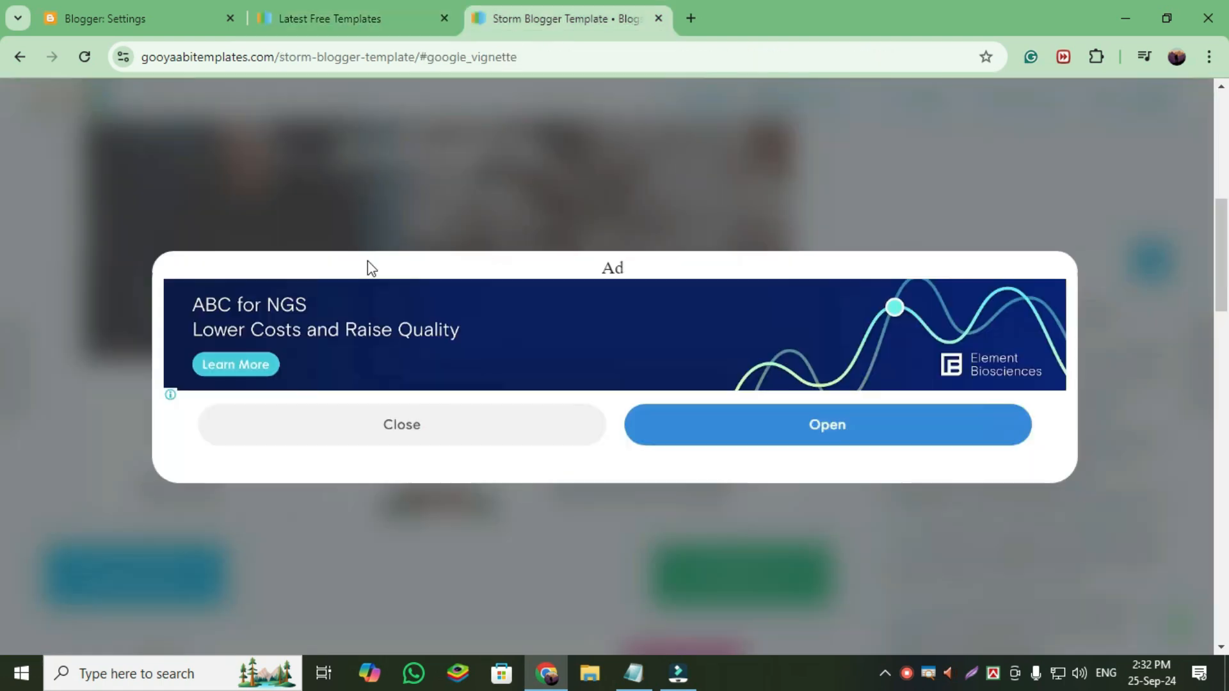
pyautogui.click(464, 418)
pyautogui.scroll(-3, 608, 404)
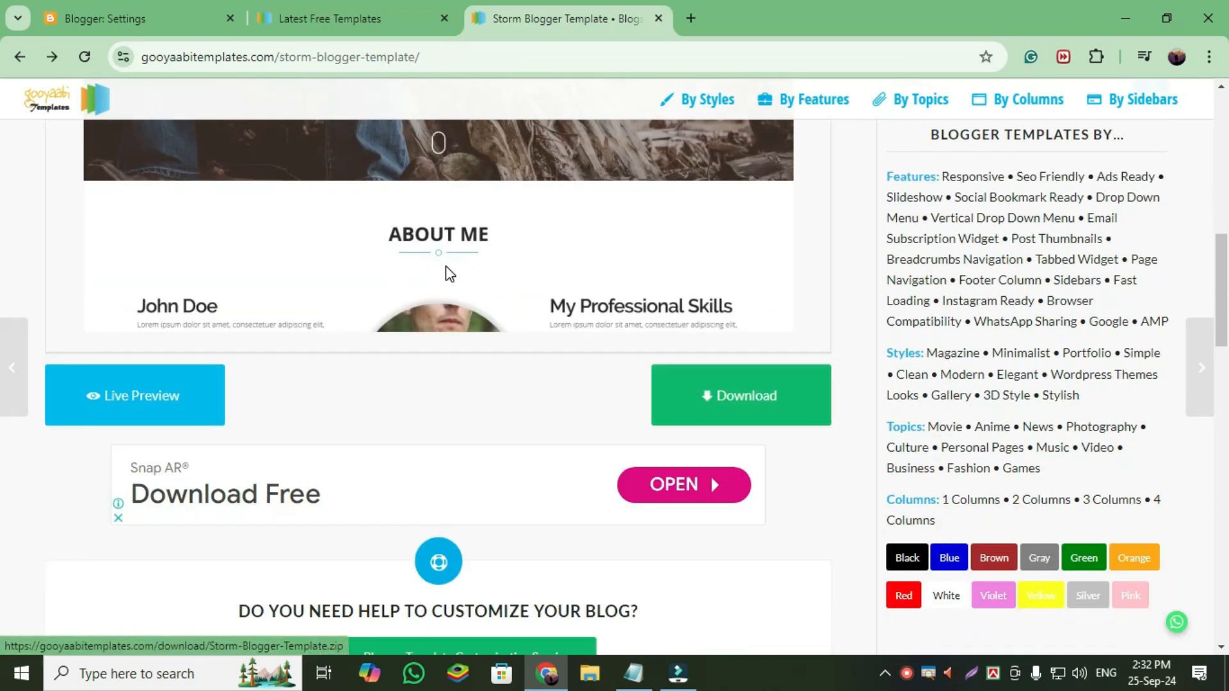
pyautogui.scroll(-1, 461, 281)
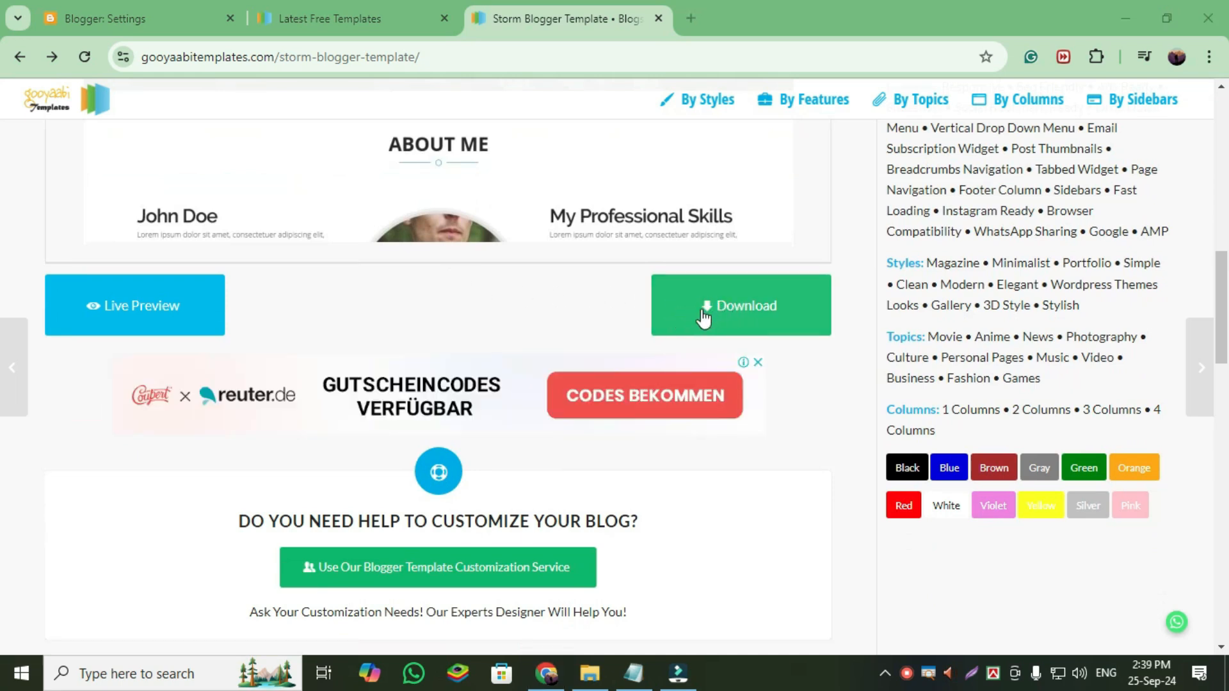
pyautogui.click(708, 318)
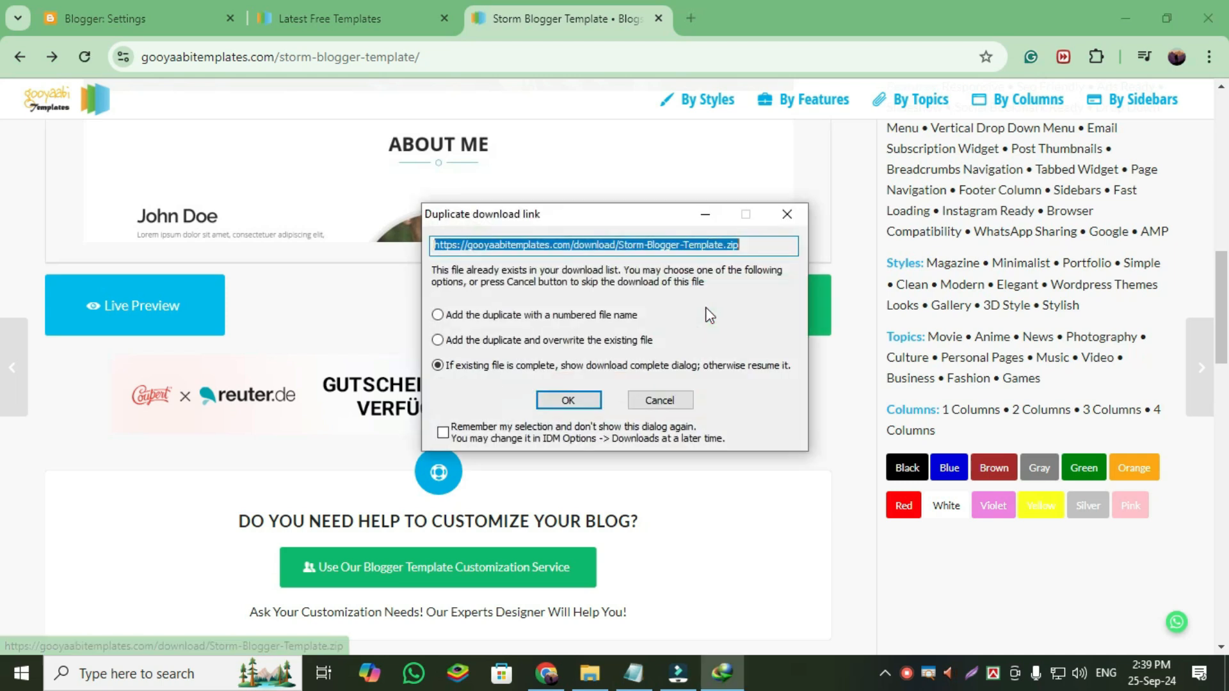
pyautogui.click(569, 400)
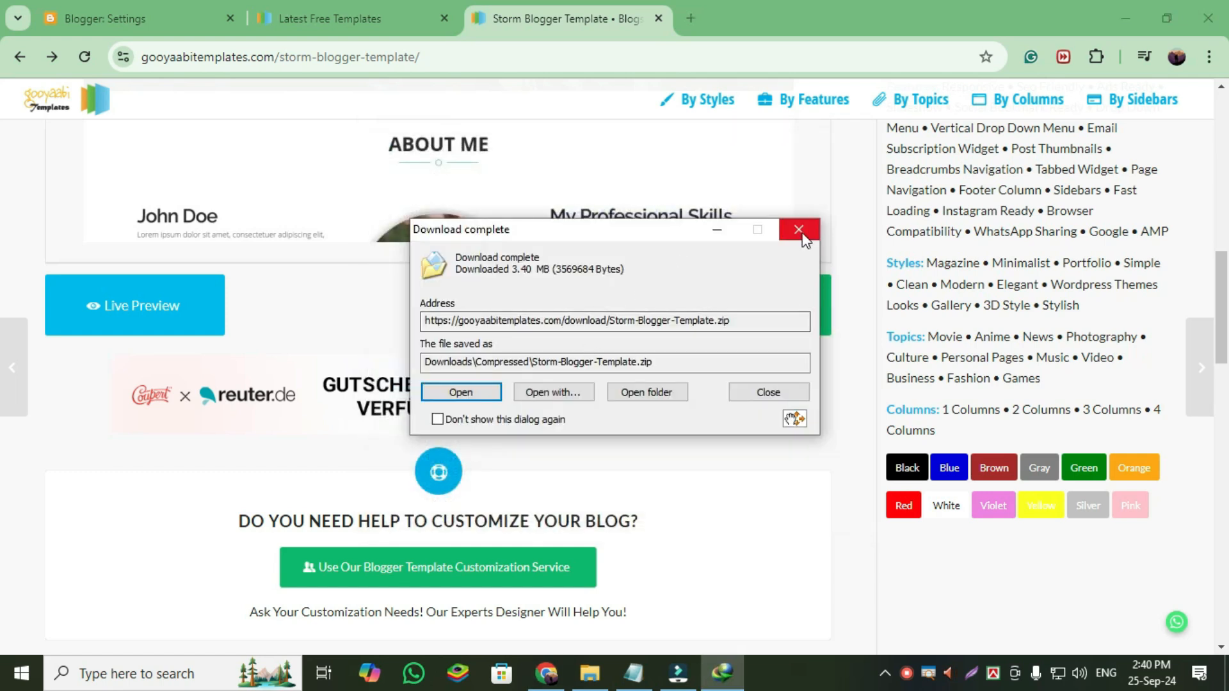
pyautogui.click(798, 230)
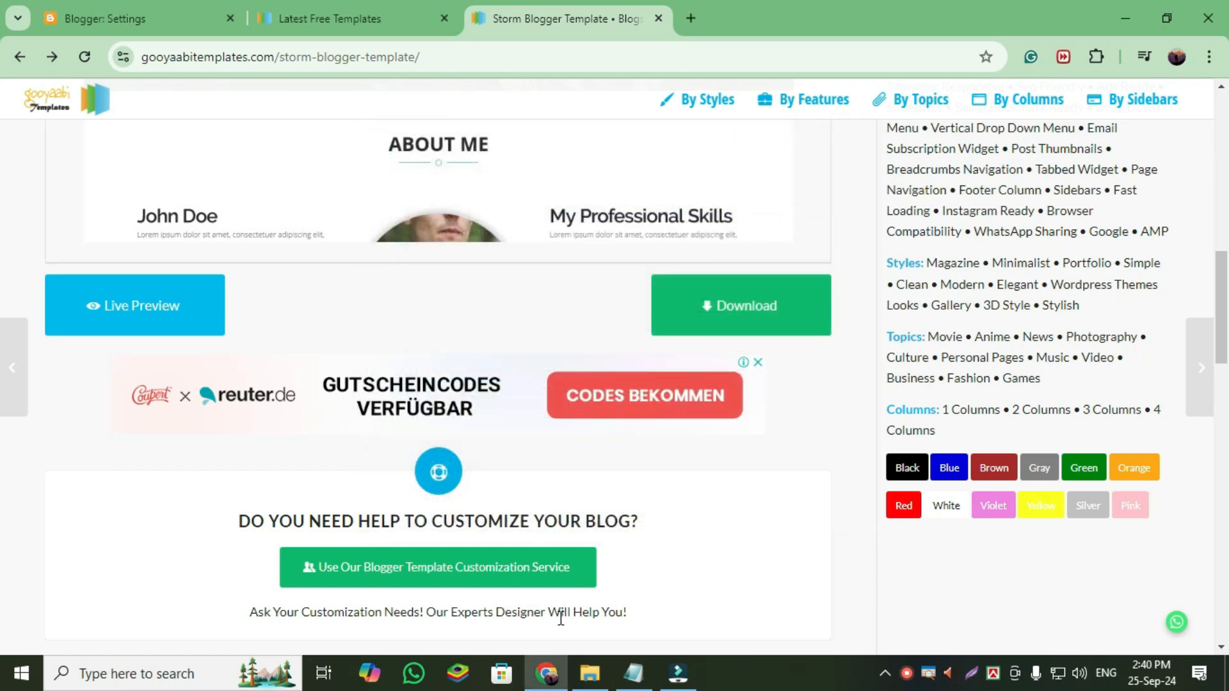
# In File Explorer, extract the Storm-Blogger-Template archive in place inside the Compressed folder of Downloads.
pyautogui.click(589, 674)
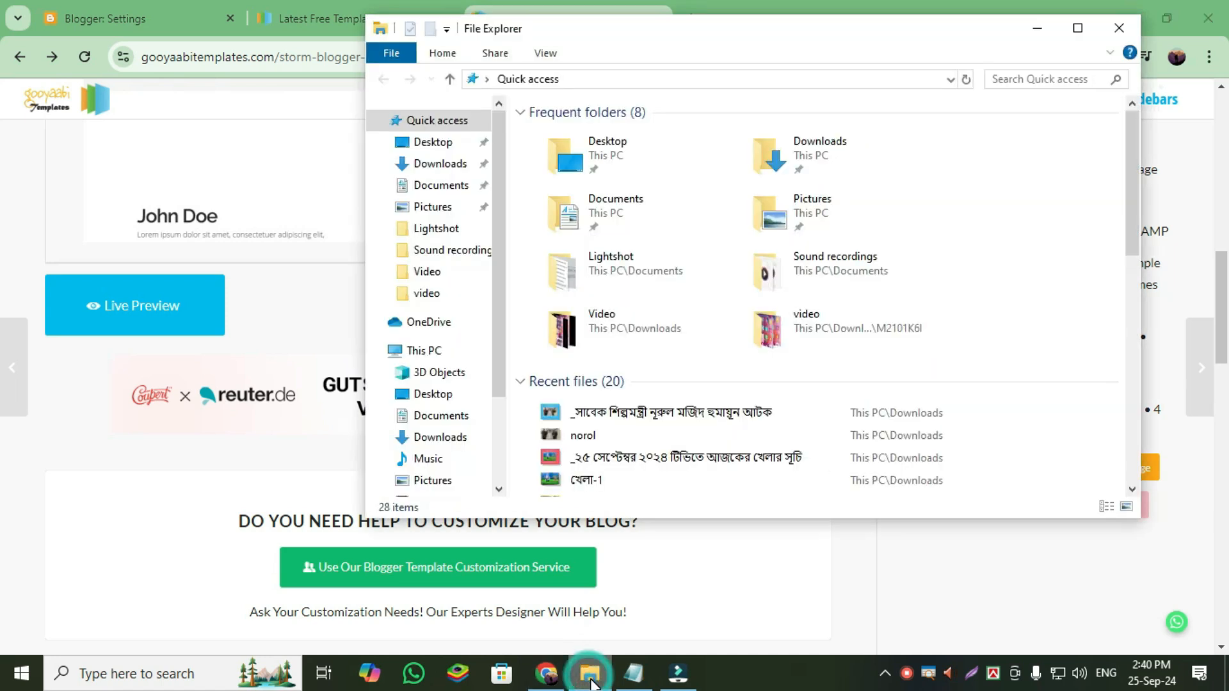
pyautogui.click(436, 165)
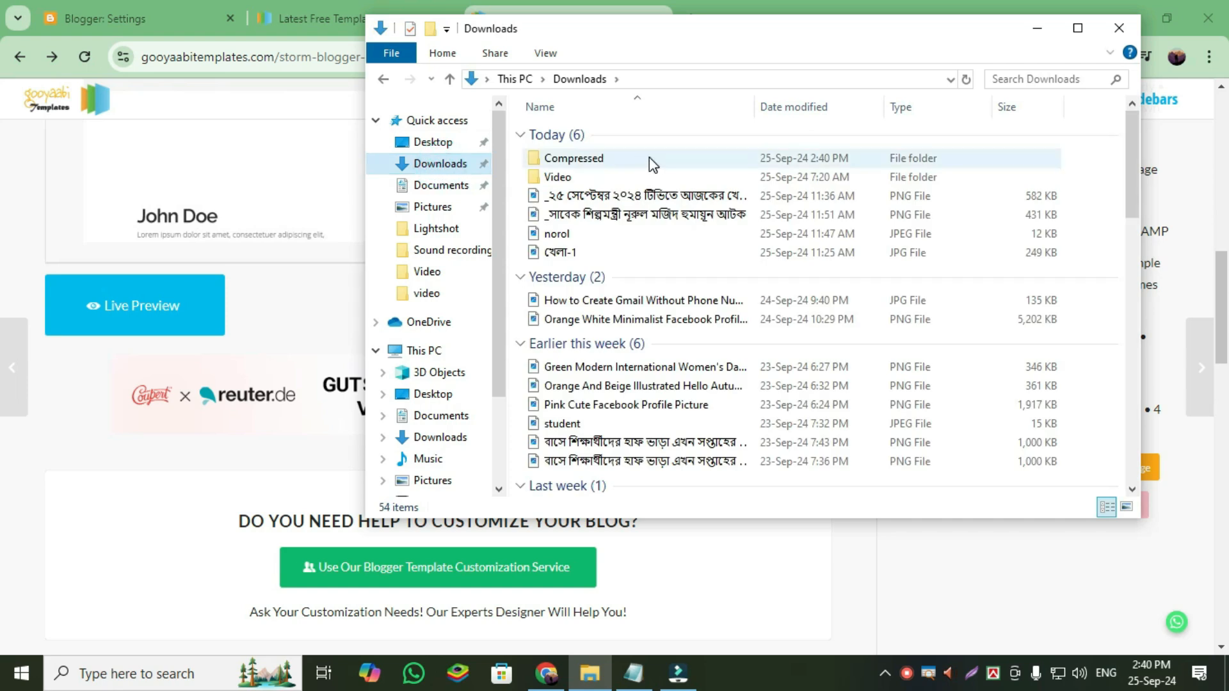
pyautogui.click(587, 164)
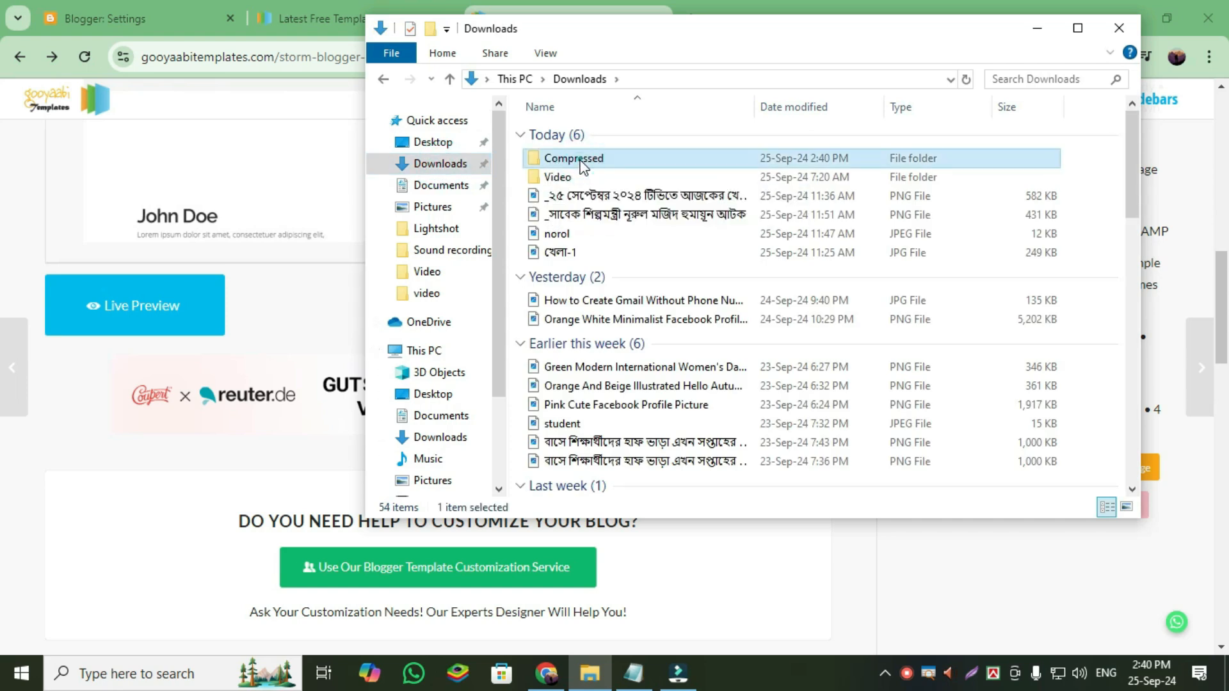
pyautogui.doubleClick(583, 165)
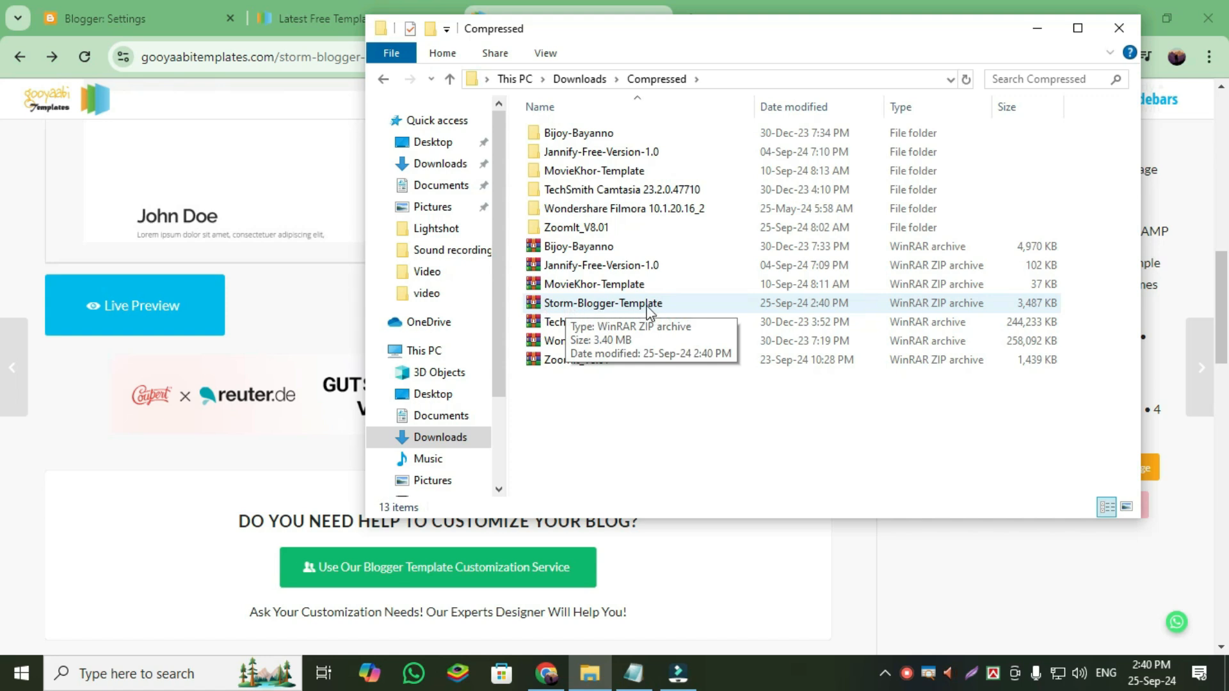
pyautogui.click(560, 308)
pyautogui.rightClick(561, 308)
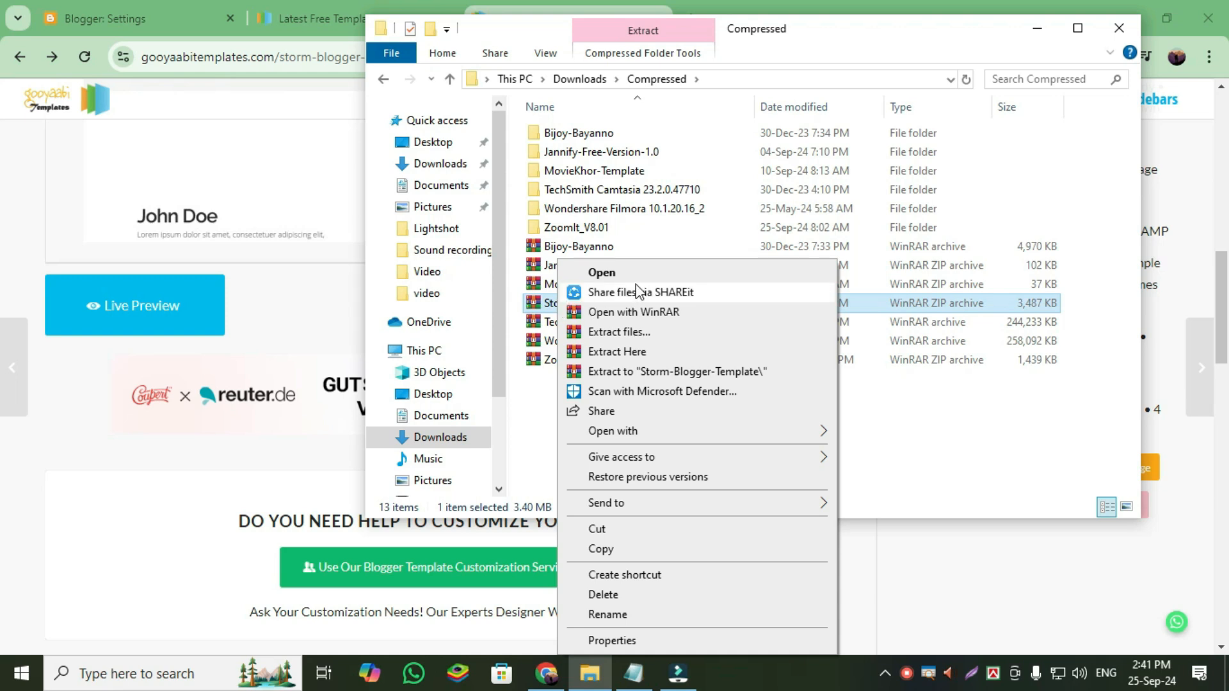
pyautogui.click(605, 352)
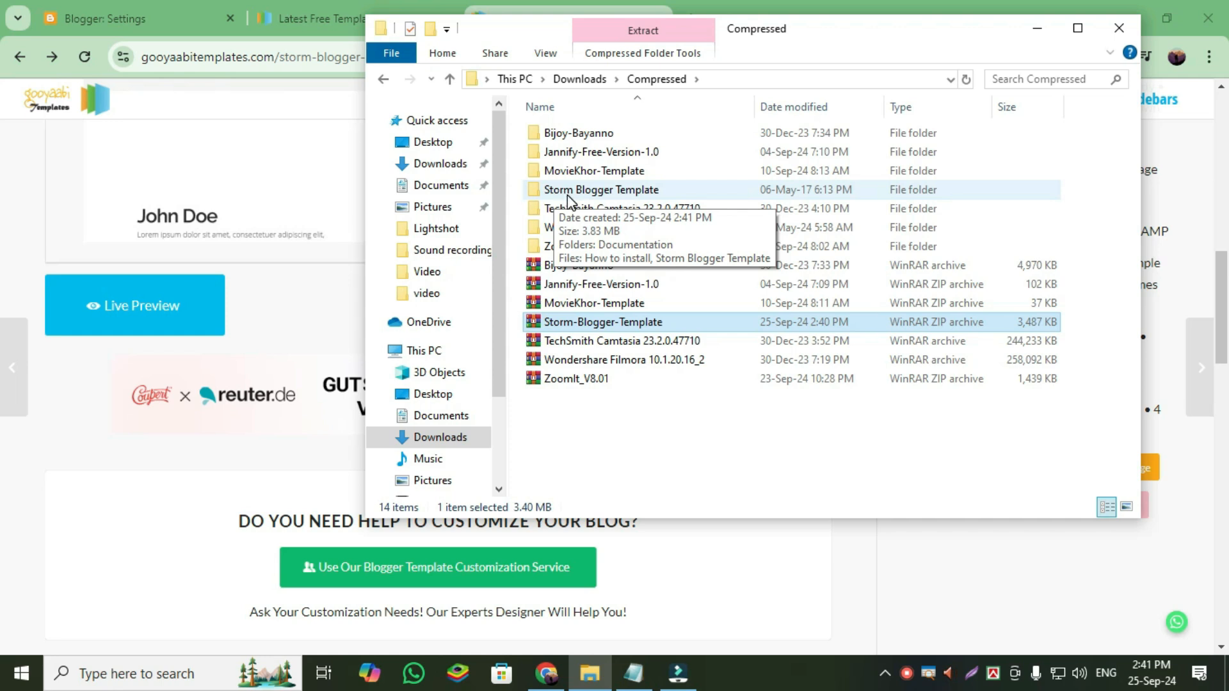
# Open the Storm Blogger Template HTML file from the extracted folder in Notepad.
pyautogui.click(604, 192)
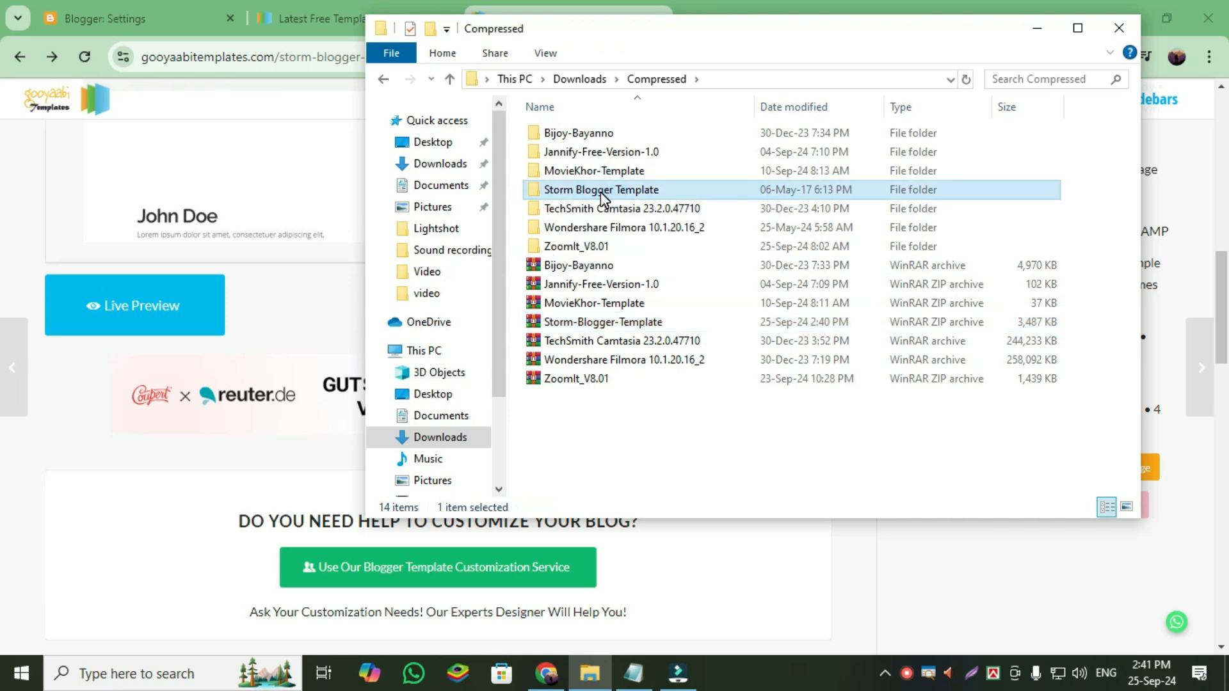
pyautogui.doubleClick(603, 192)
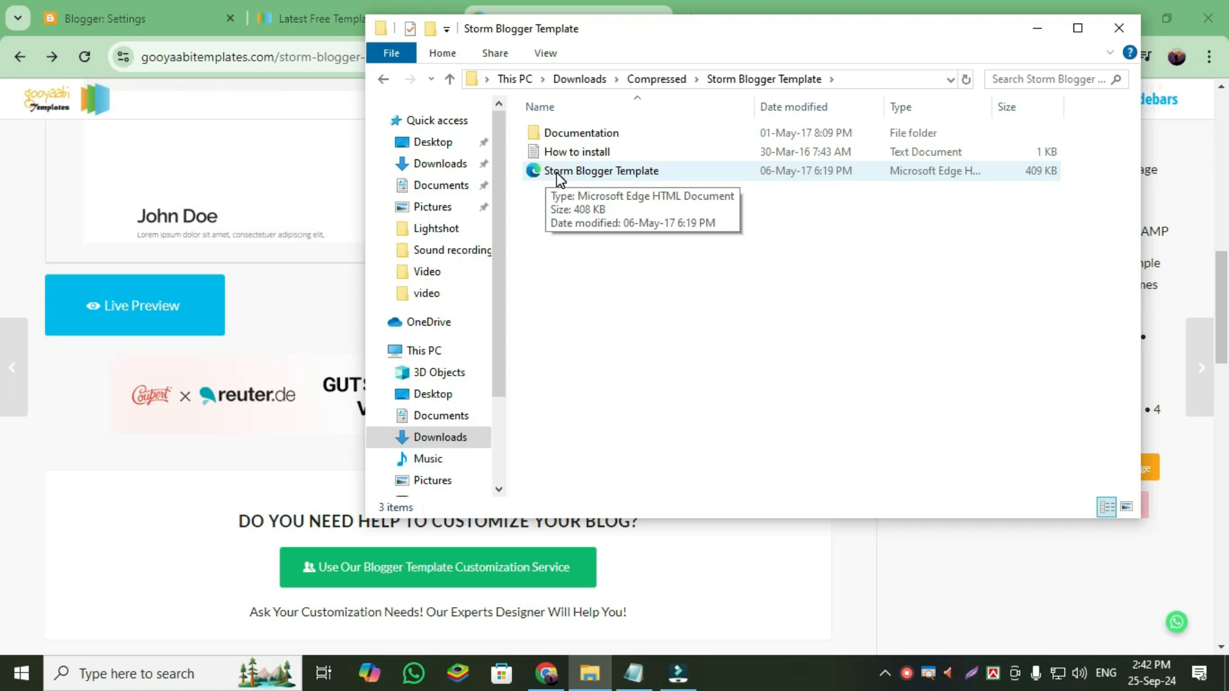
pyautogui.click(609, 174)
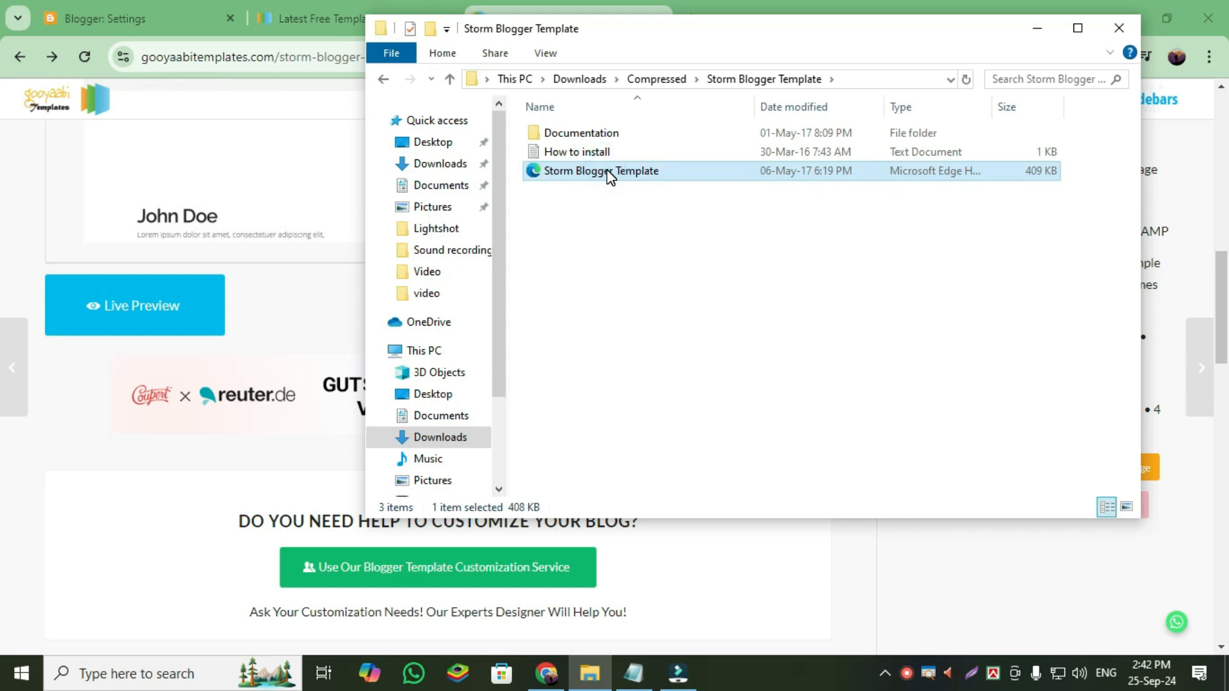
pyautogui.rightClick(609, 175)
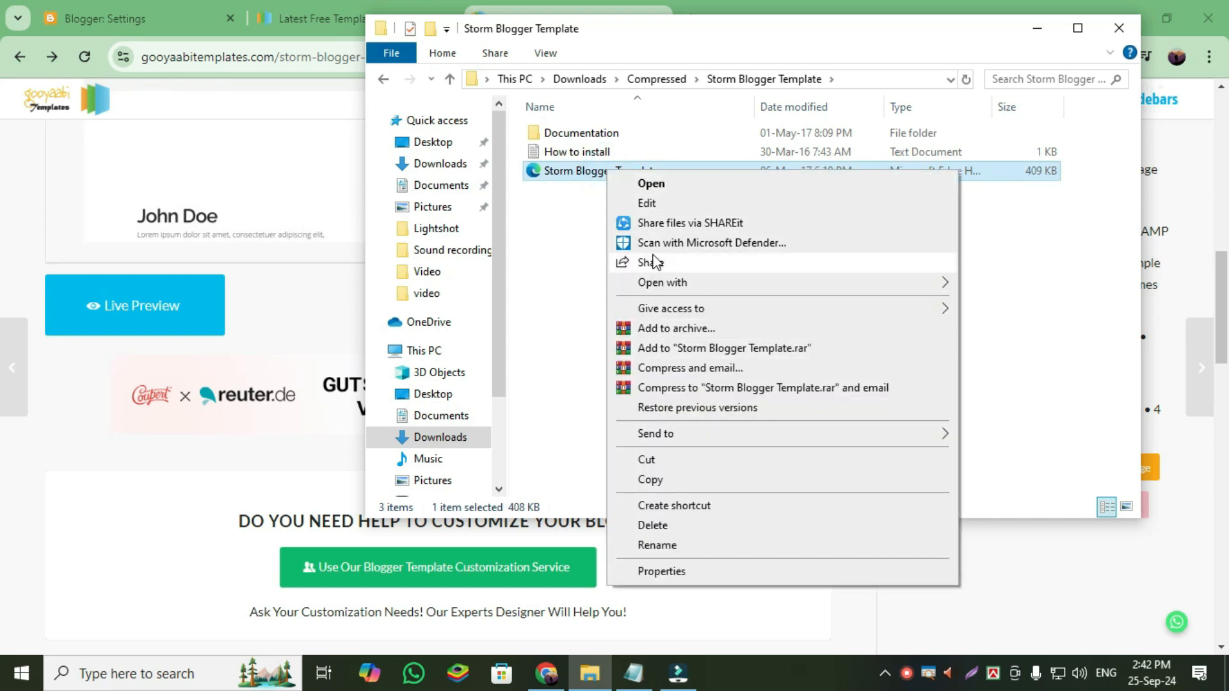
pyautogui.moveTo(801, 285)
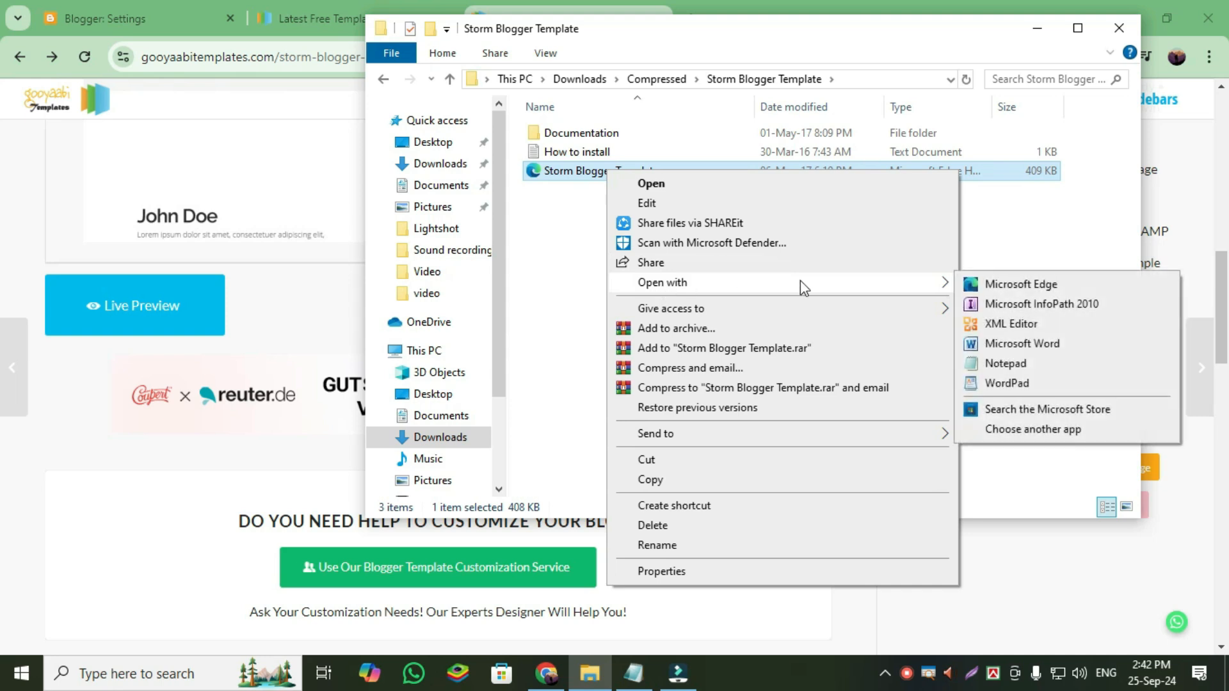
pyautogui.click(993, 367)
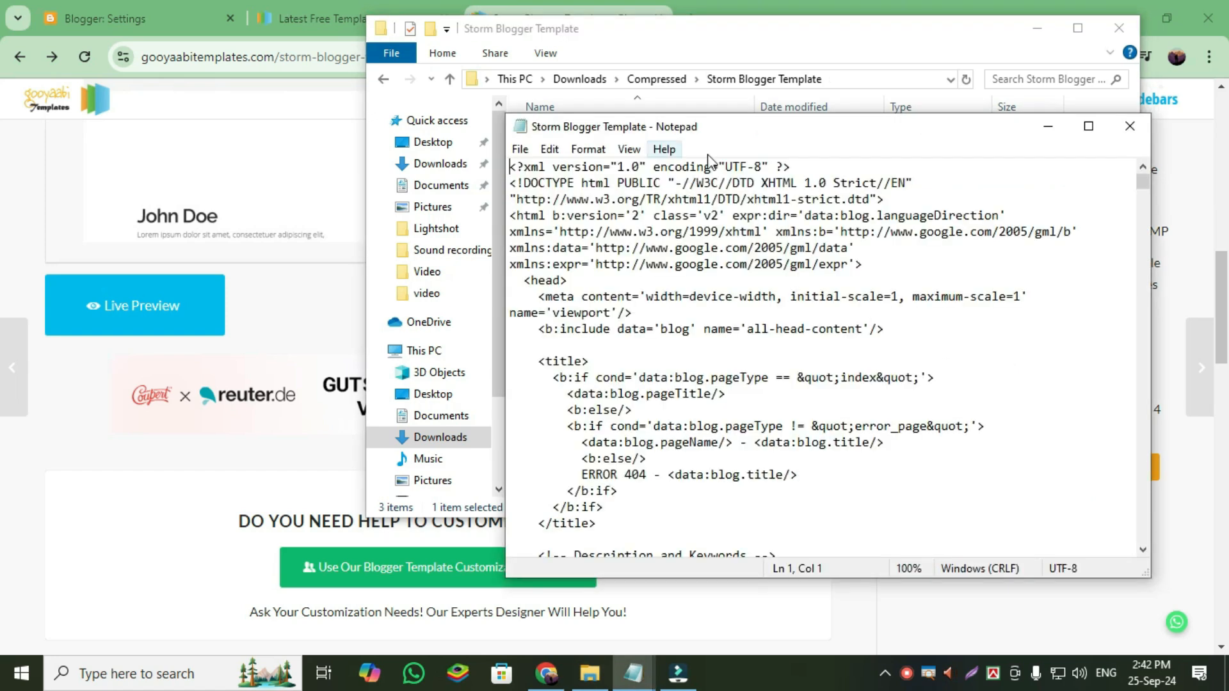
pyautogui.moveTo(1148, 180); pyautogui.dragTo(1107, 164)
# Switch to Blogger in the browser and open the blog's Theme page.
pyautogui.click(177, 20)
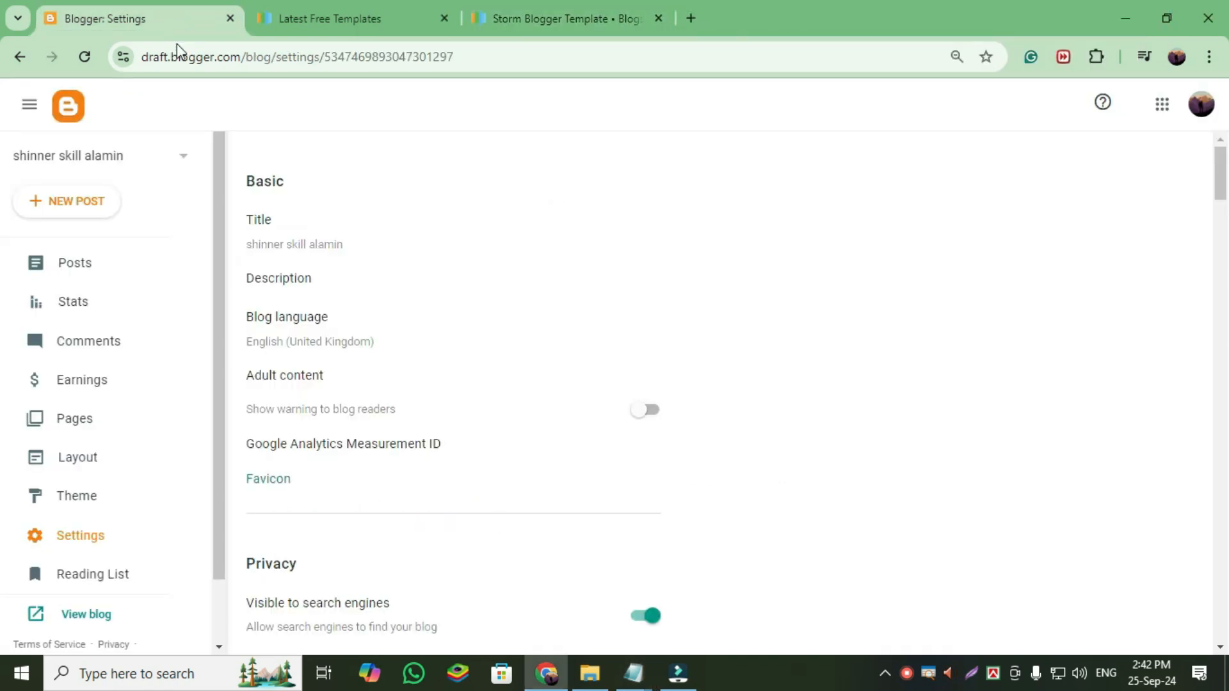
pyautogui.scroll(-2, 126, 230)
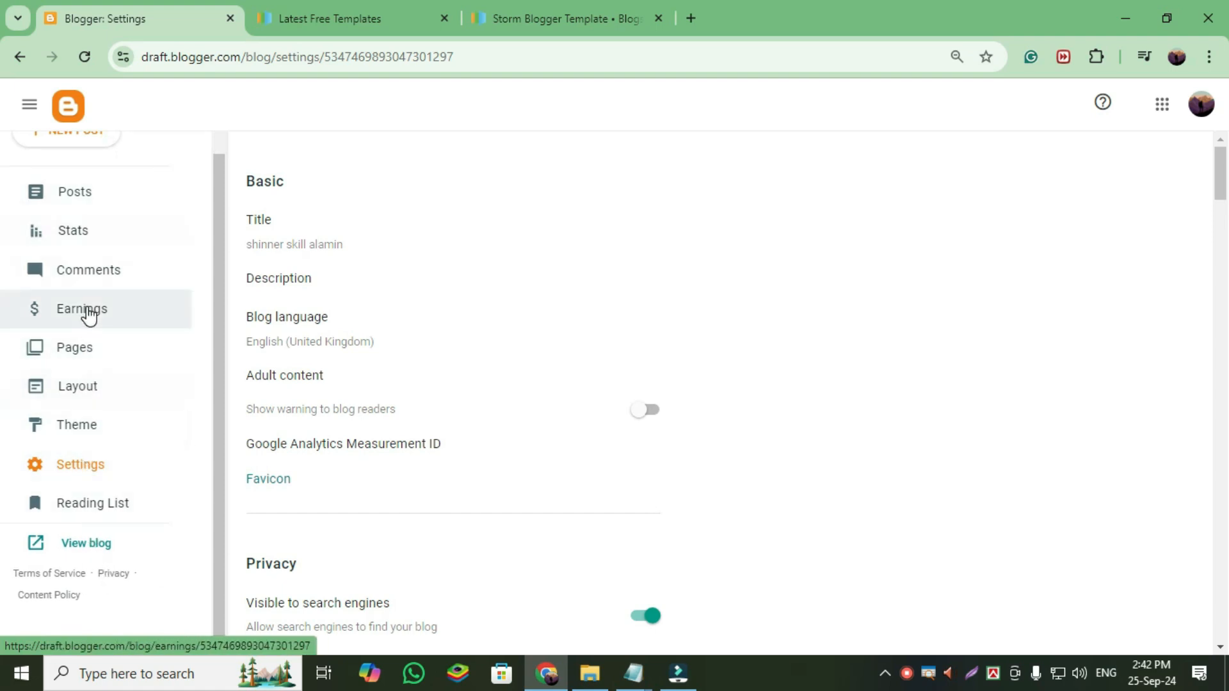
pyautogui.click(81, 430)
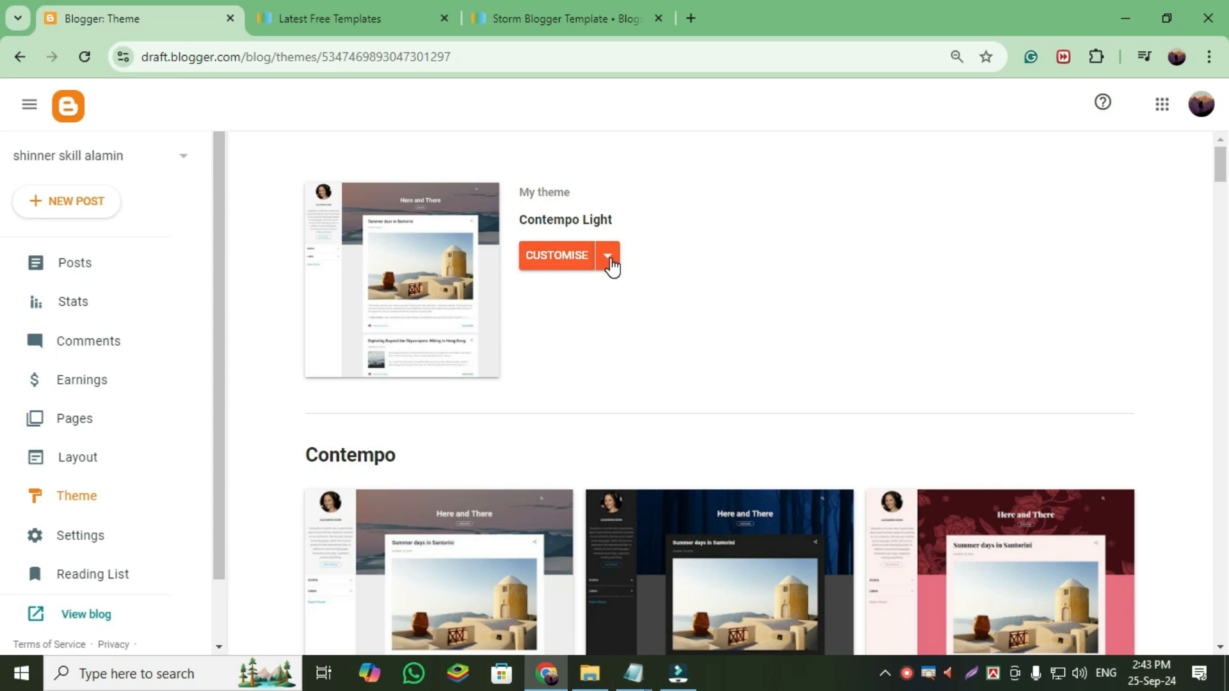
# View the theme's HTML editor alongside the Storm Blogger Template code in Notepad, closing both to return to the Theme page.
pyautogui.click(608, 257)
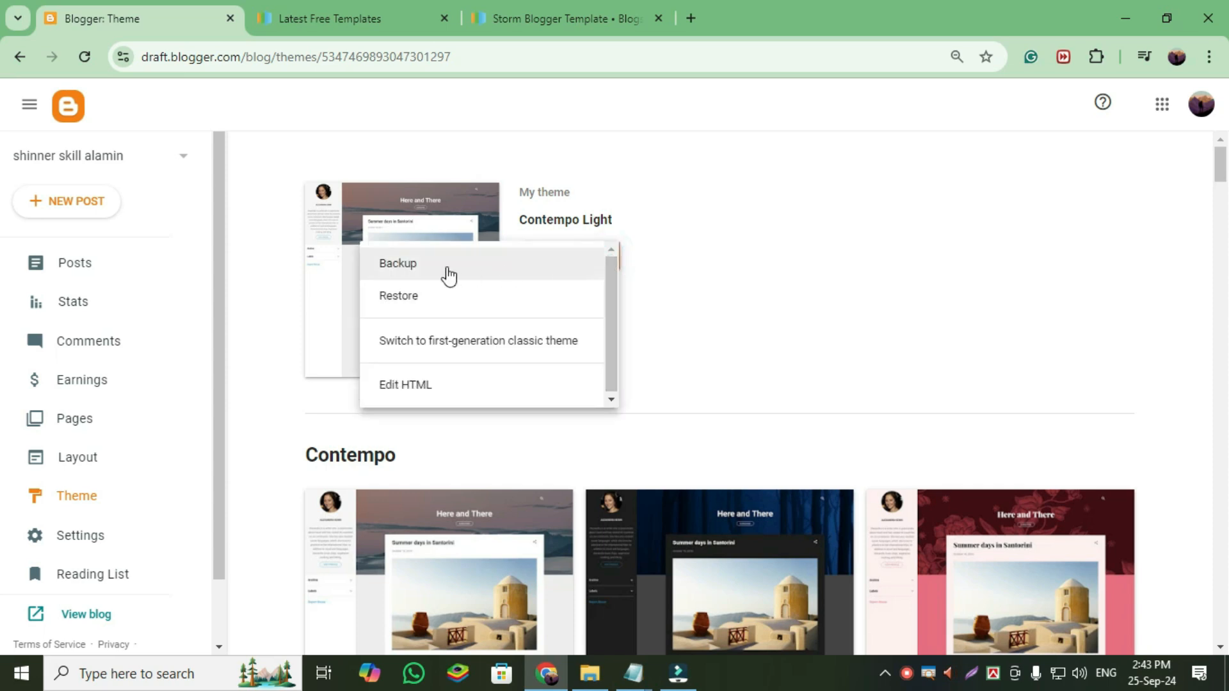
pyautogui.click(436, 389)
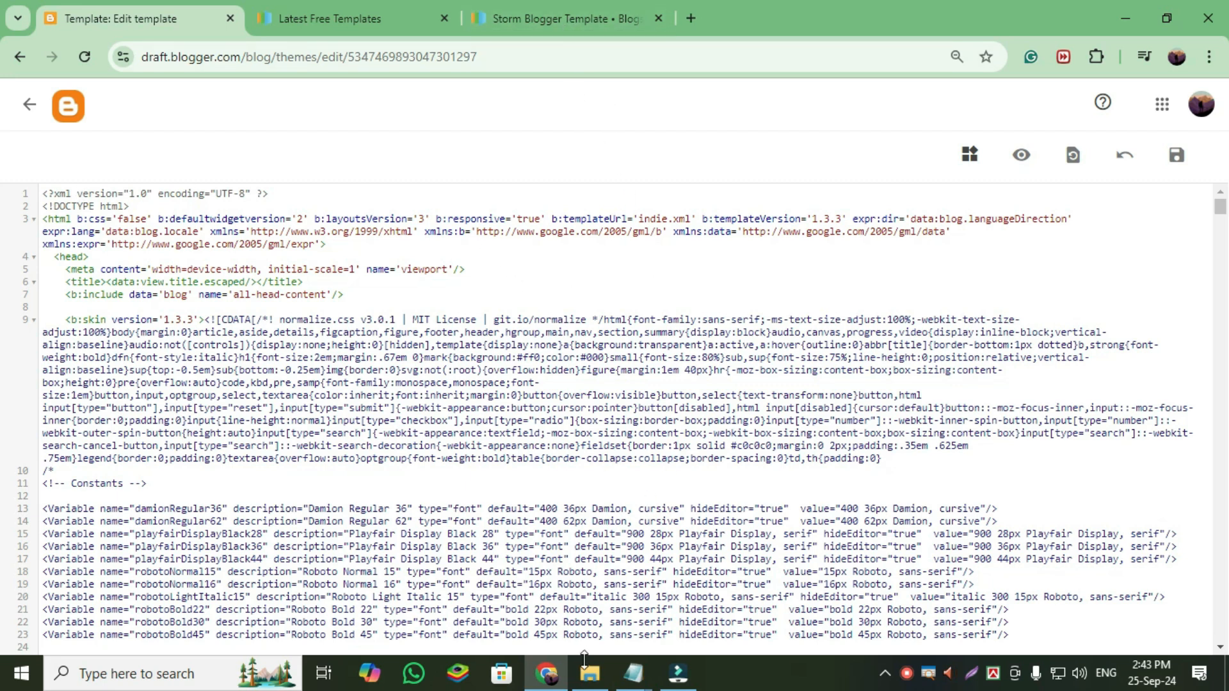
pyautogui.moveTo(633, 672)
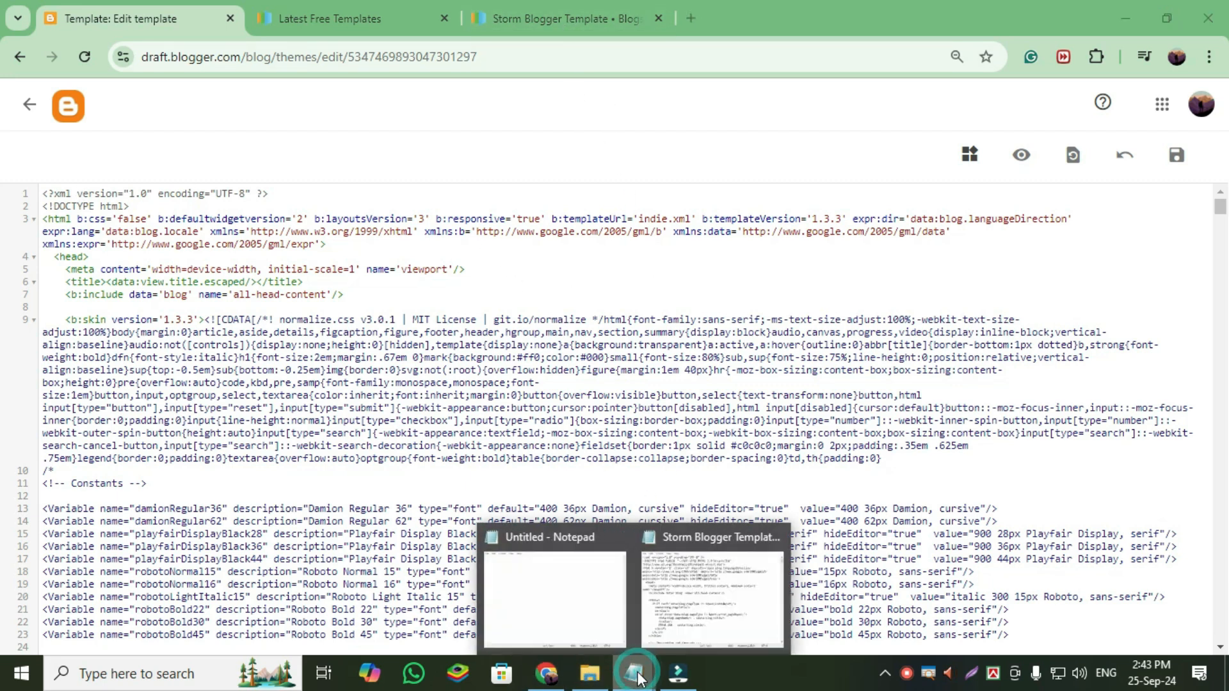
pyautogui.click(708, 632)
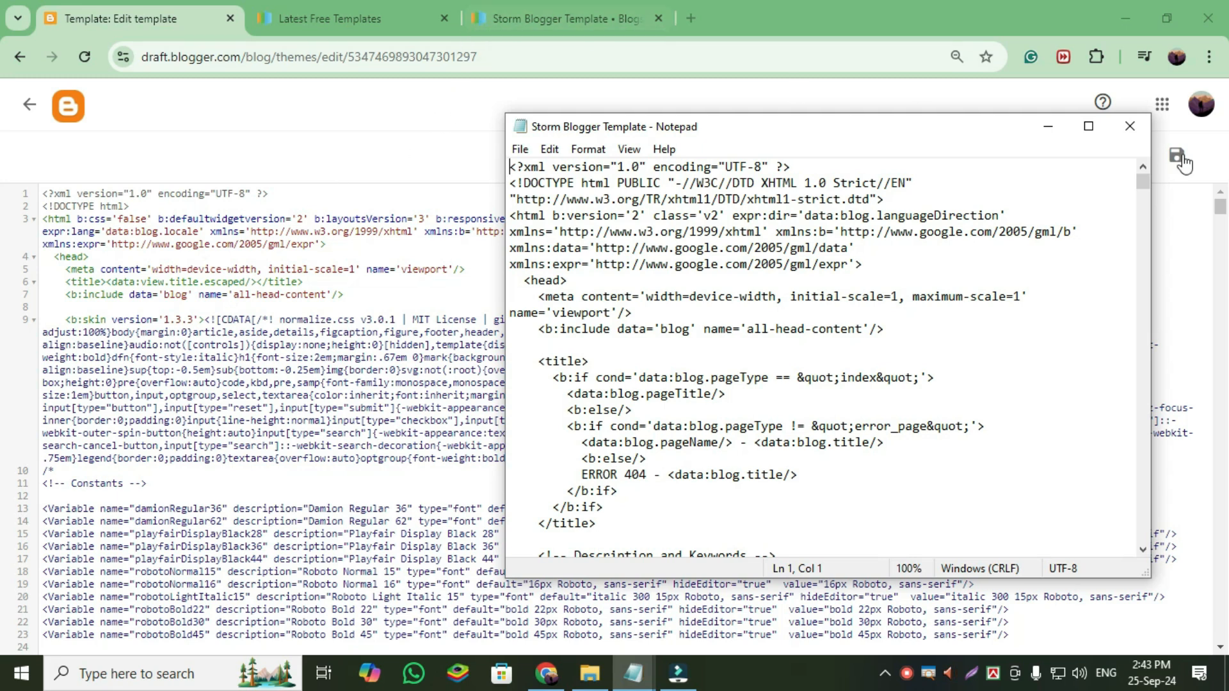
pyautogui.click(1130, 129)
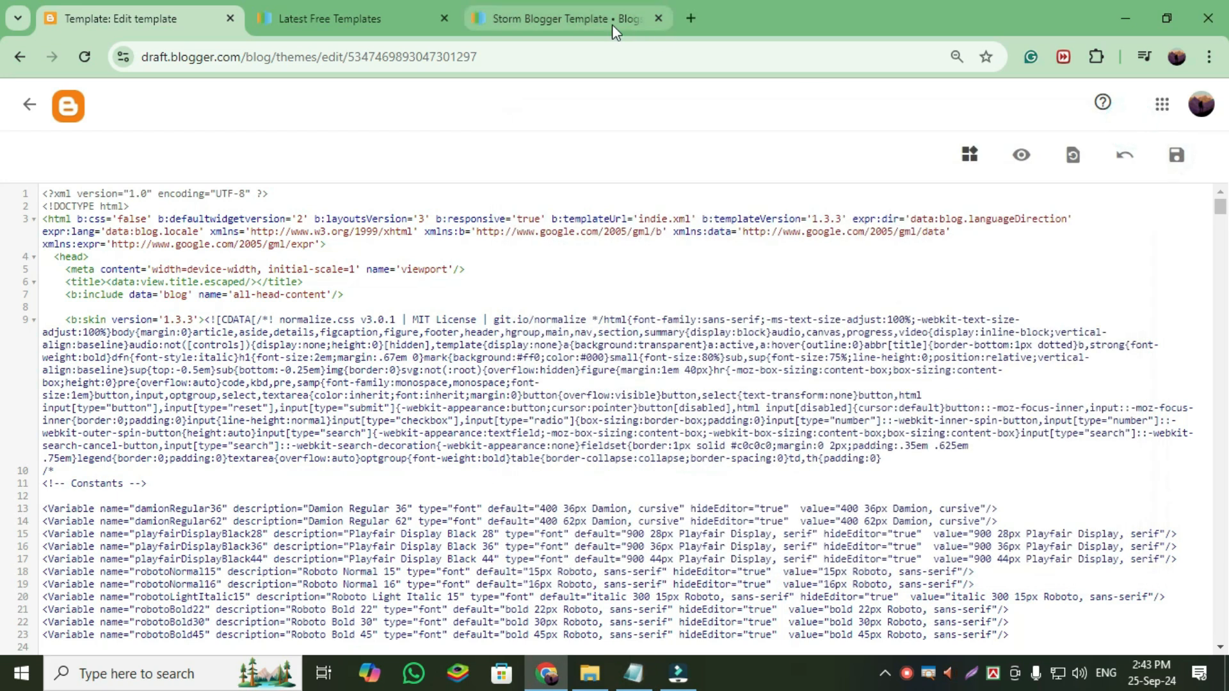
pyautogui.click(26, 109)
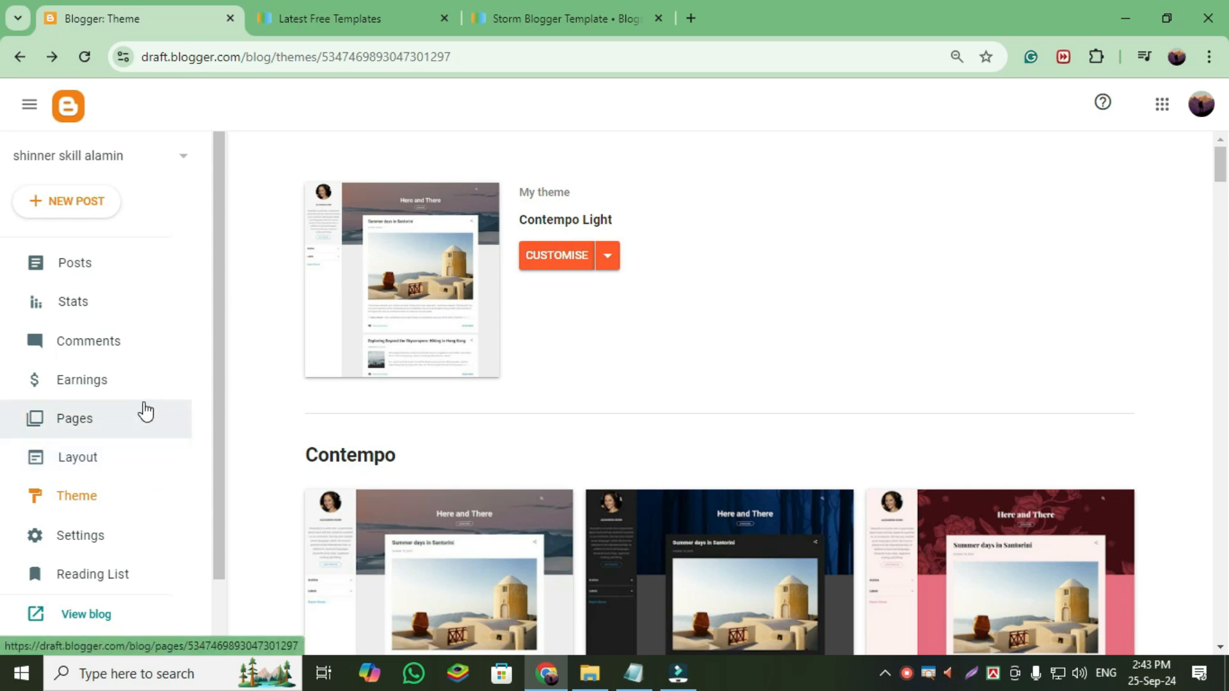
pyautogui.click(86, 506)
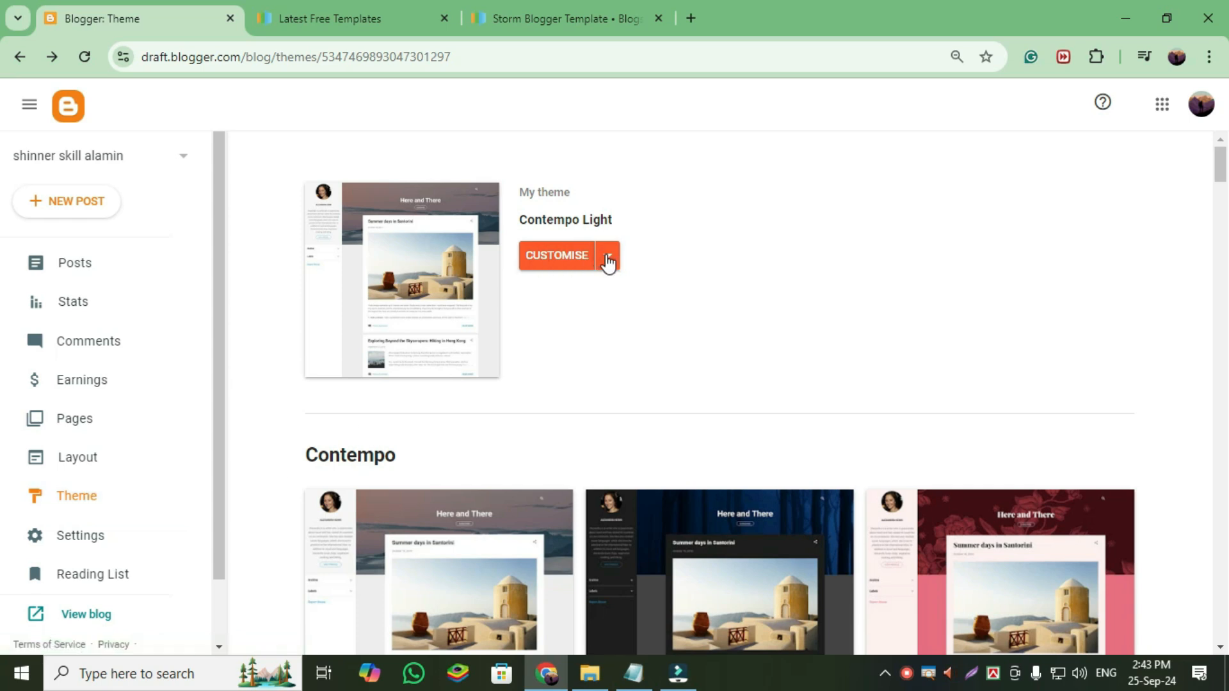
pyautogui.click(608, 259)
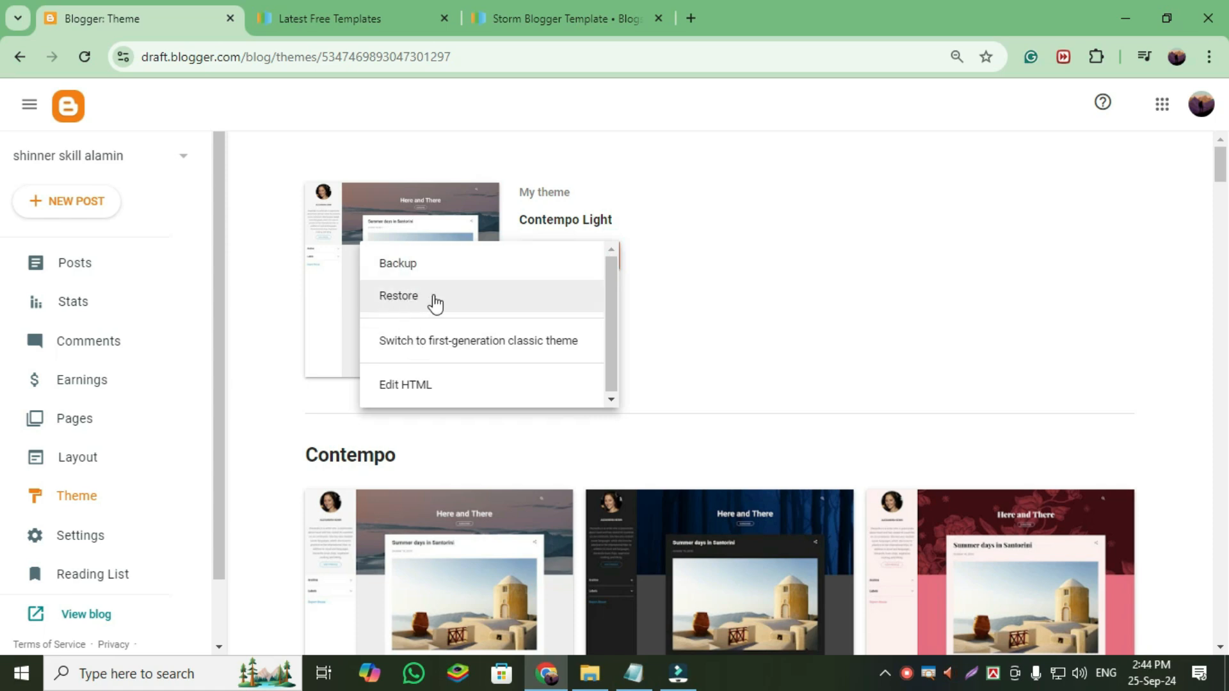
pyautogui.click(397, 300)
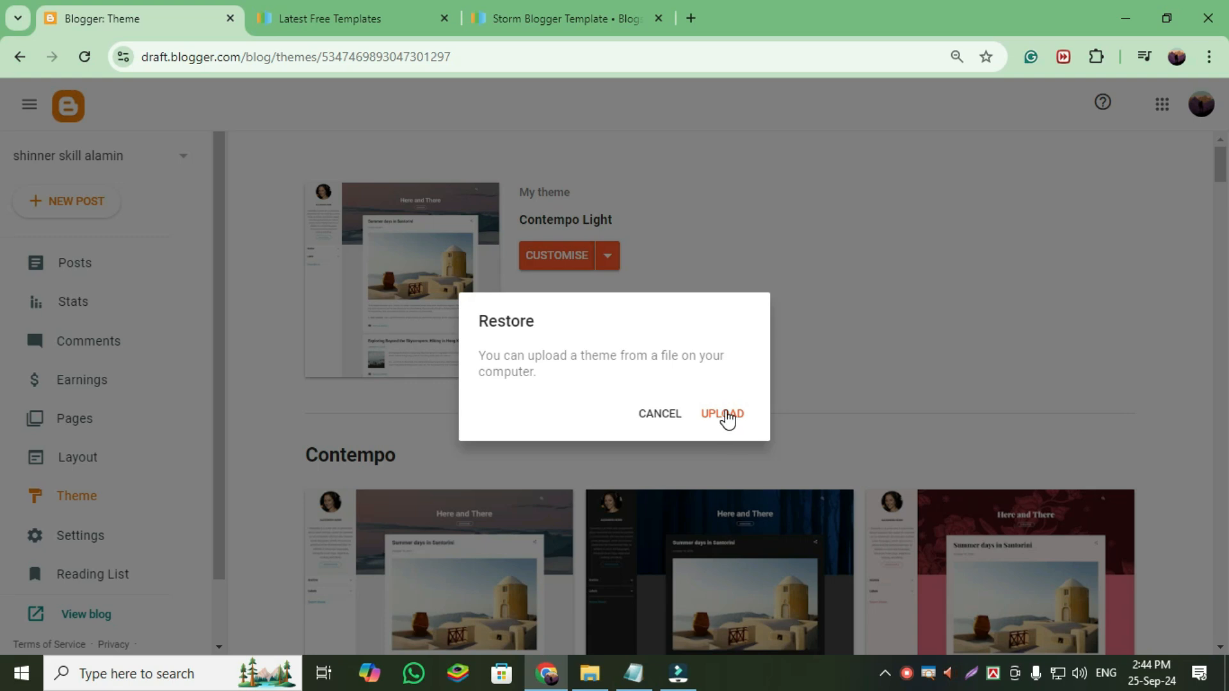
pyautogui.click(699, 195)
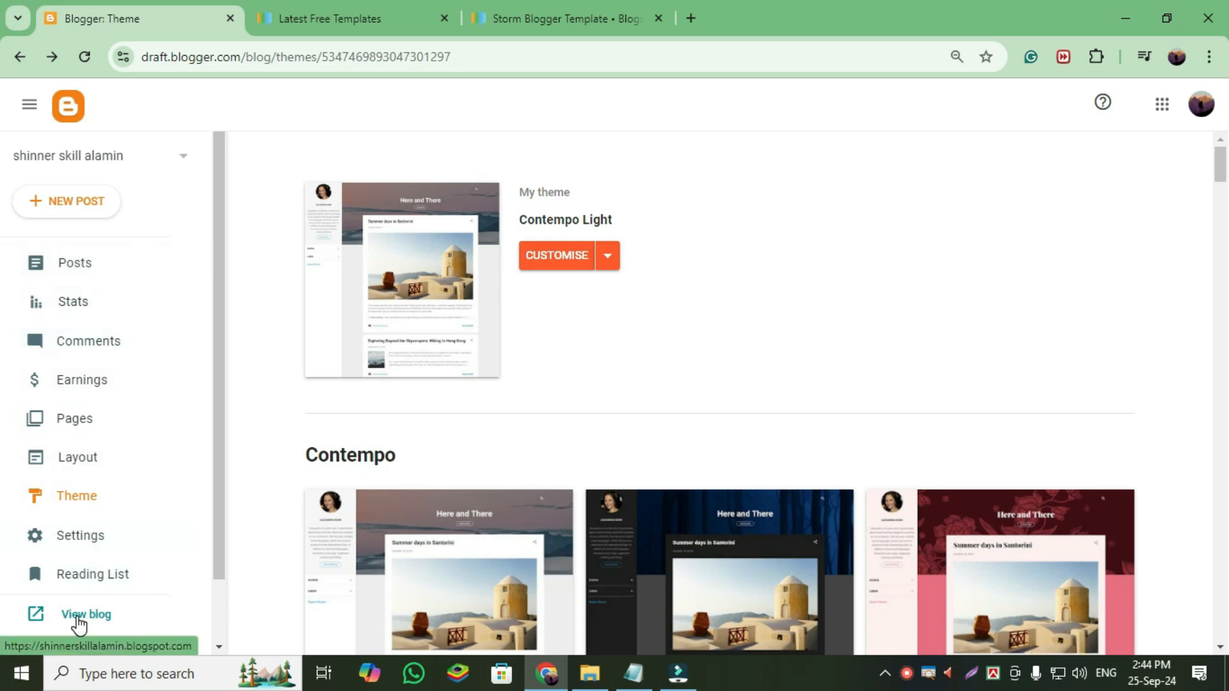
# Open the live blog in a new tab and close the Latest Free Templates and Storm Blogger Template tabs.
pyautogui.click(83, 615)
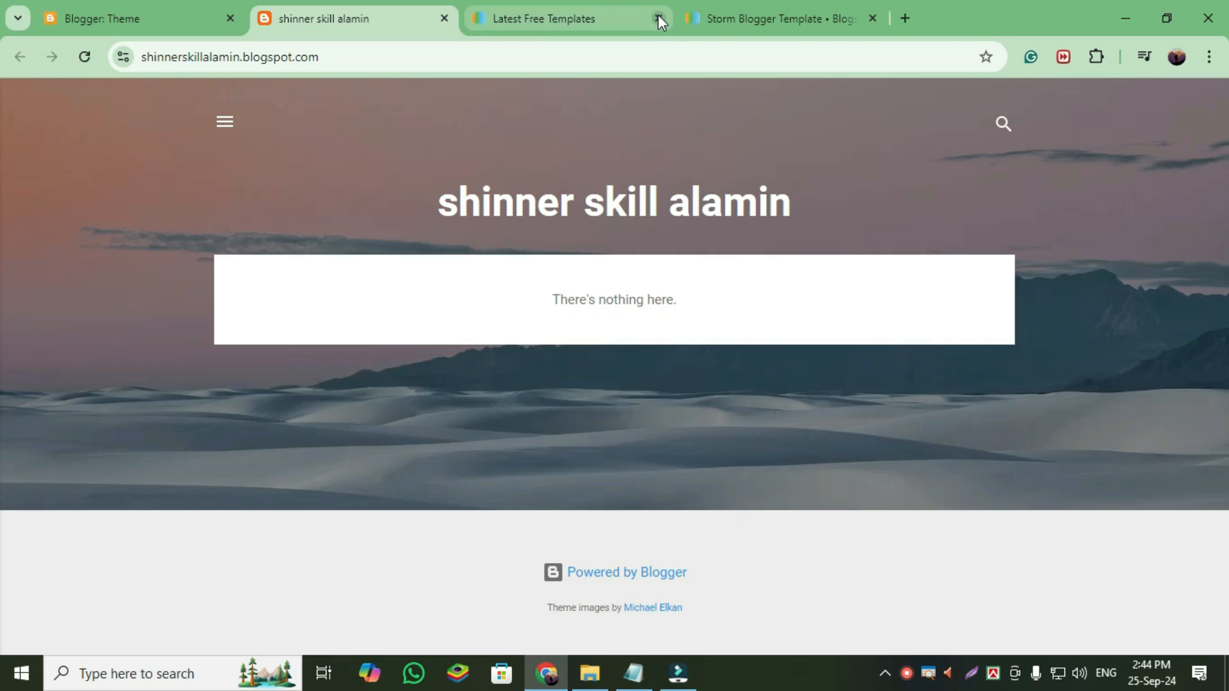
pyautogui.click(657, 18)
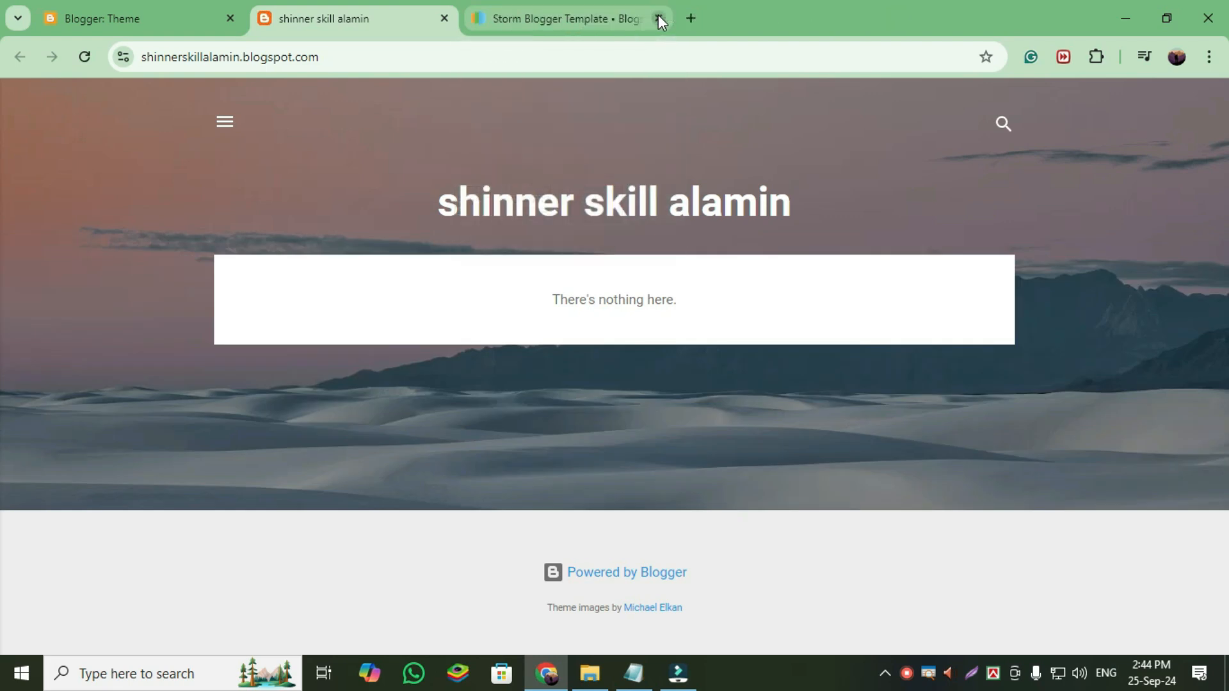
pyautogui.click(658, 18)
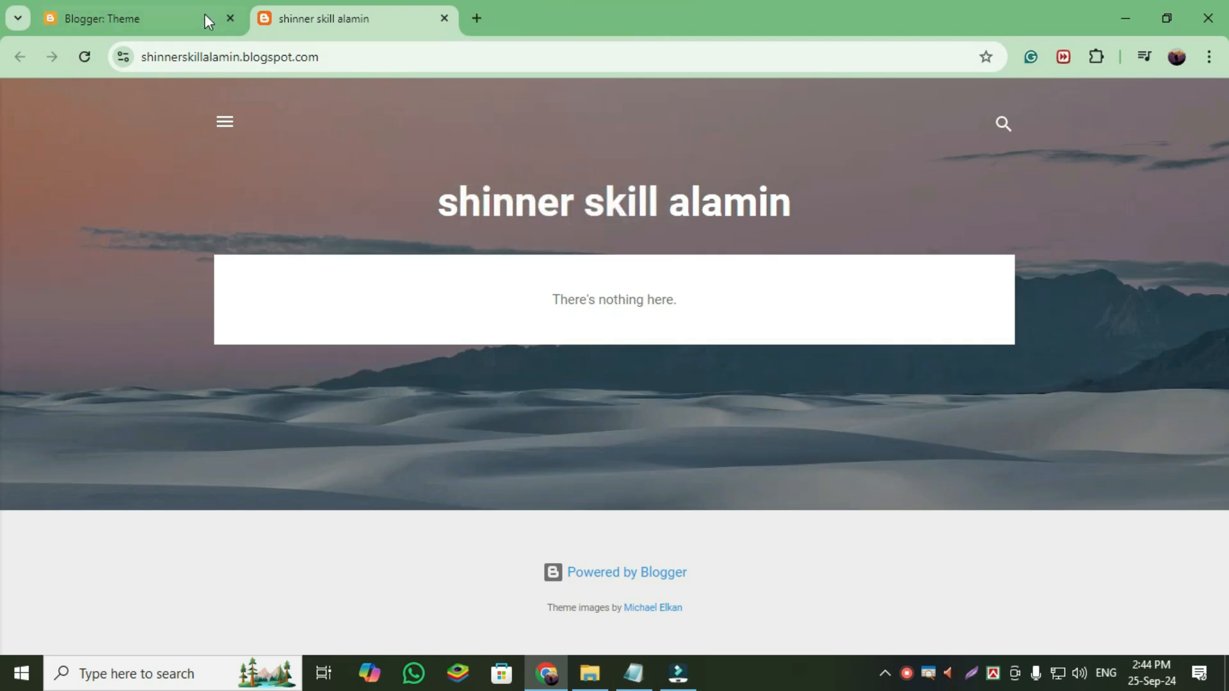
# Restore the blog's theme by uploading the Storm Blogger Template file from the Storm Blogger Template folder in Downloads > Compressed.
pyautogui.click(183, 17)
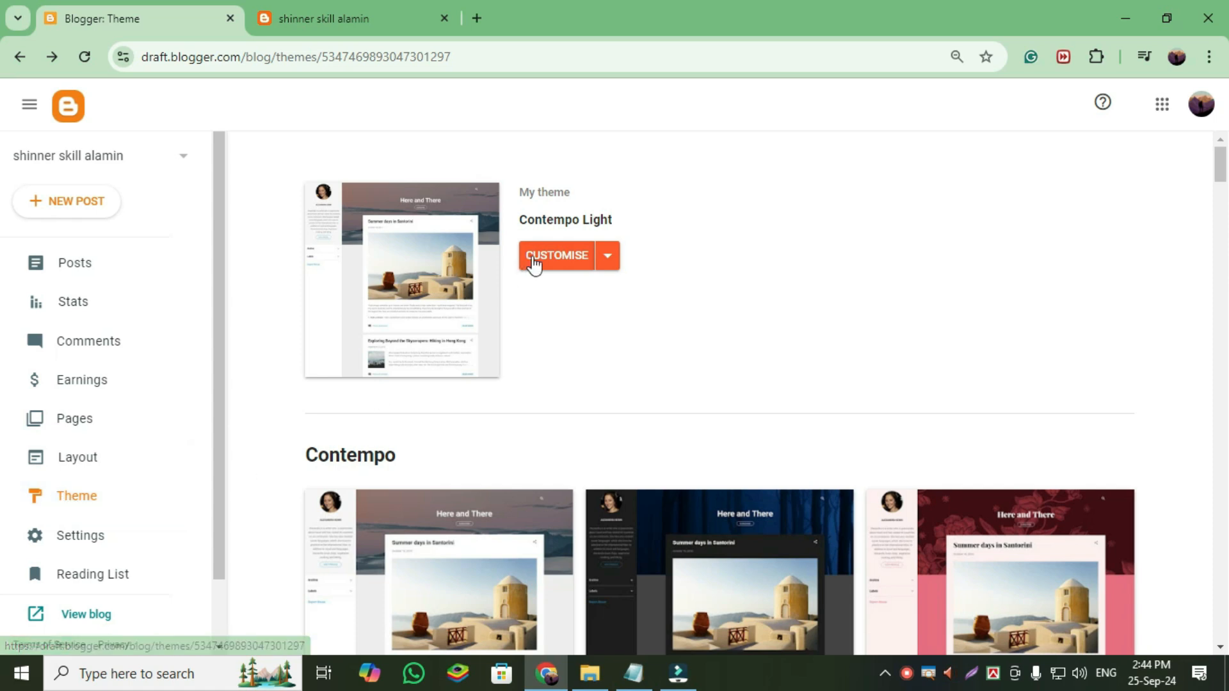
pyautogui.click(609, 262)
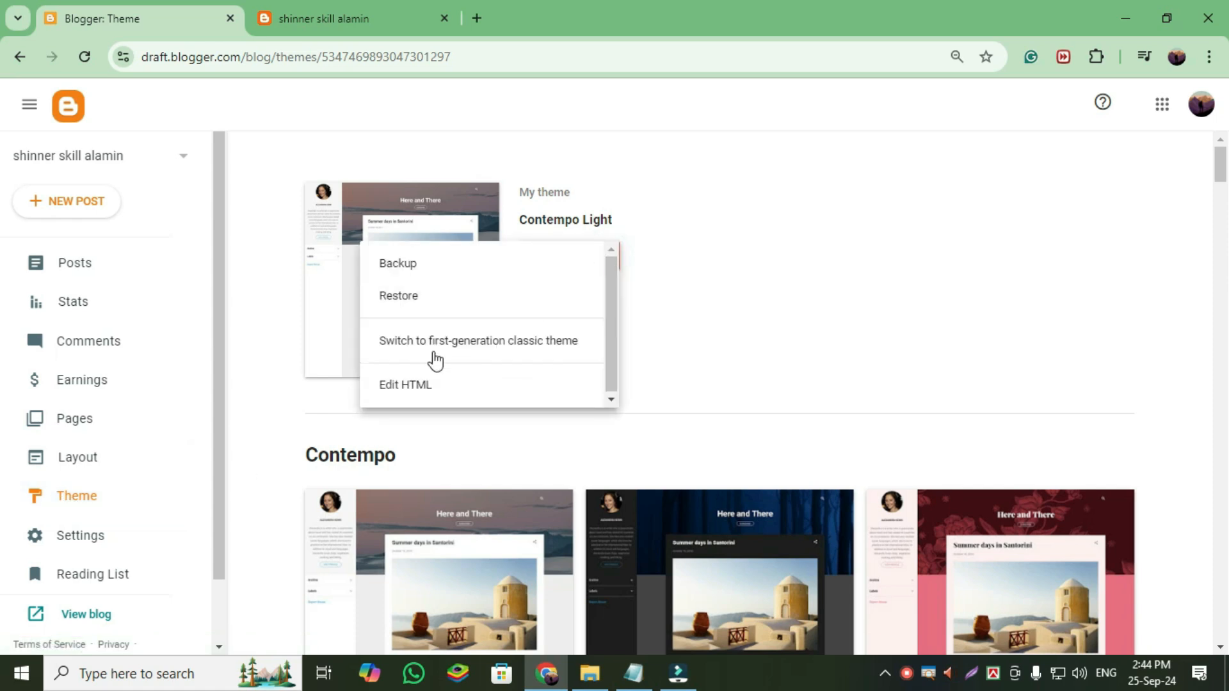
pyautogui.click(406, 300)
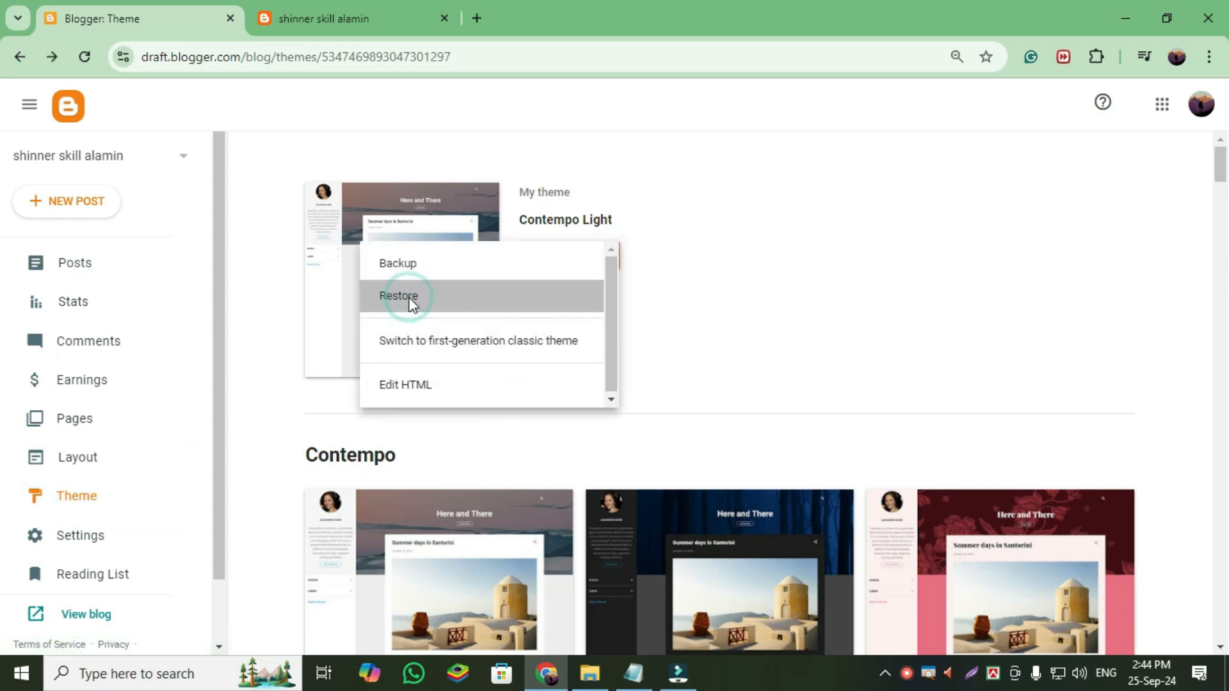
pyautogui.click(716, 422)
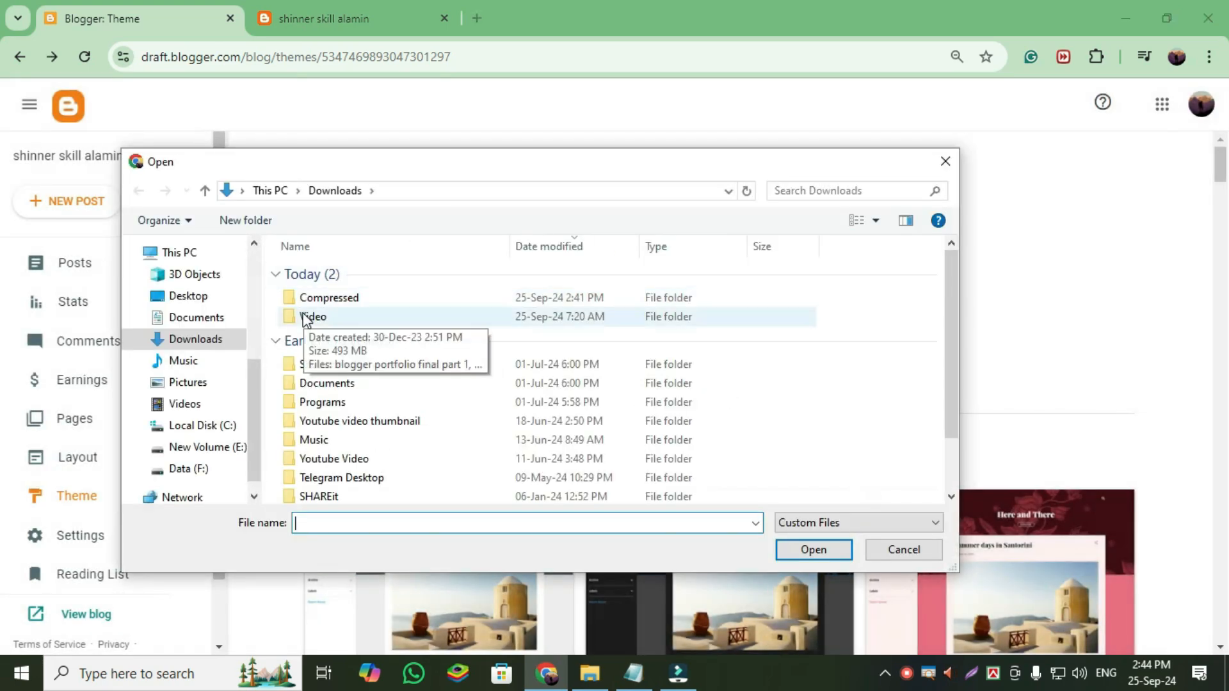
pyautogui.click(311, 299)
pyautogui.doubleClick(313, 298)
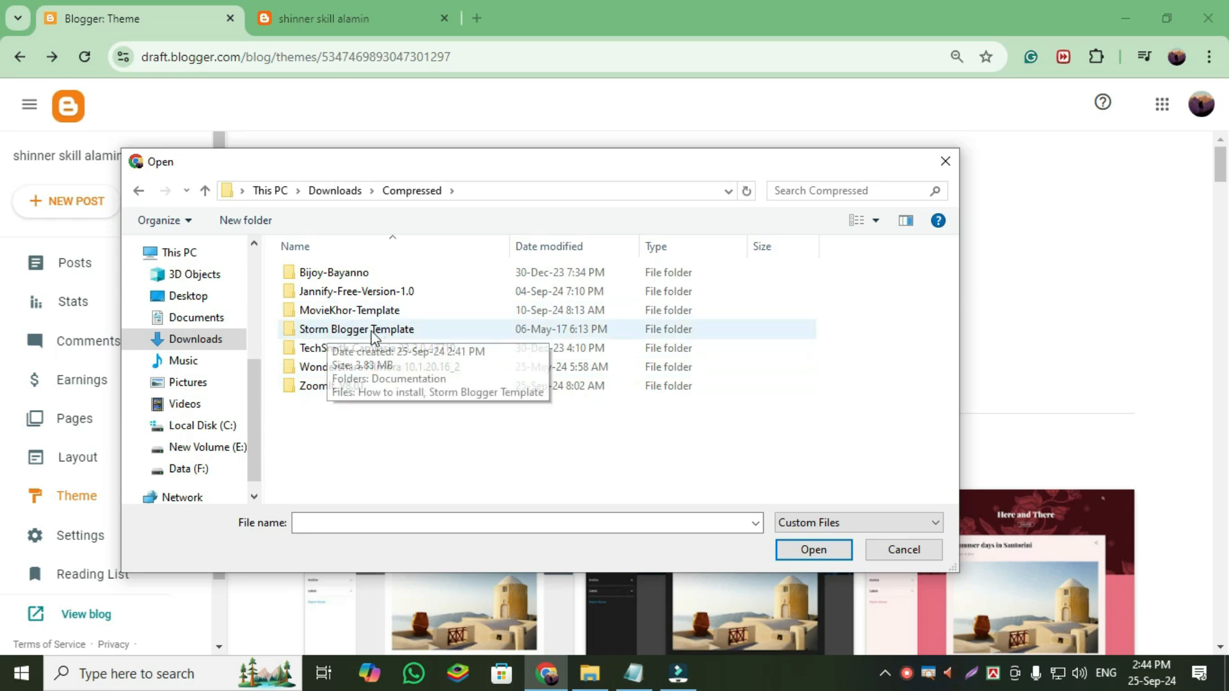
pyautogui.doubleClick(307, 329)
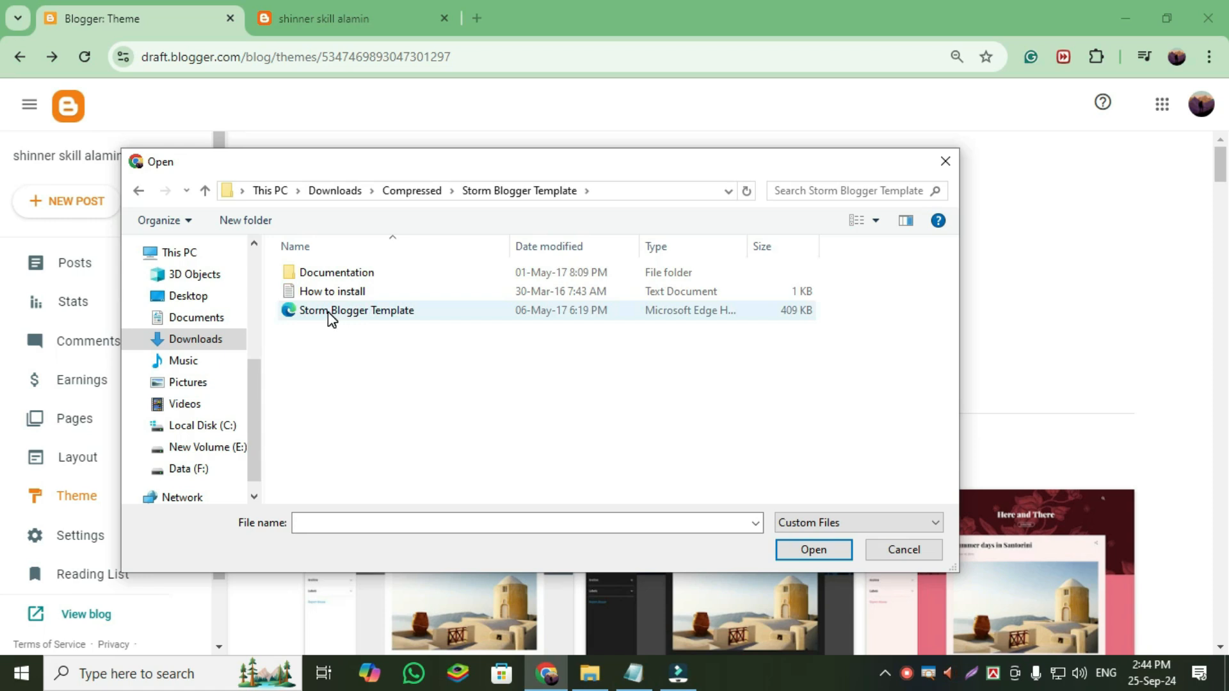
pyautogui.click(329, 312)
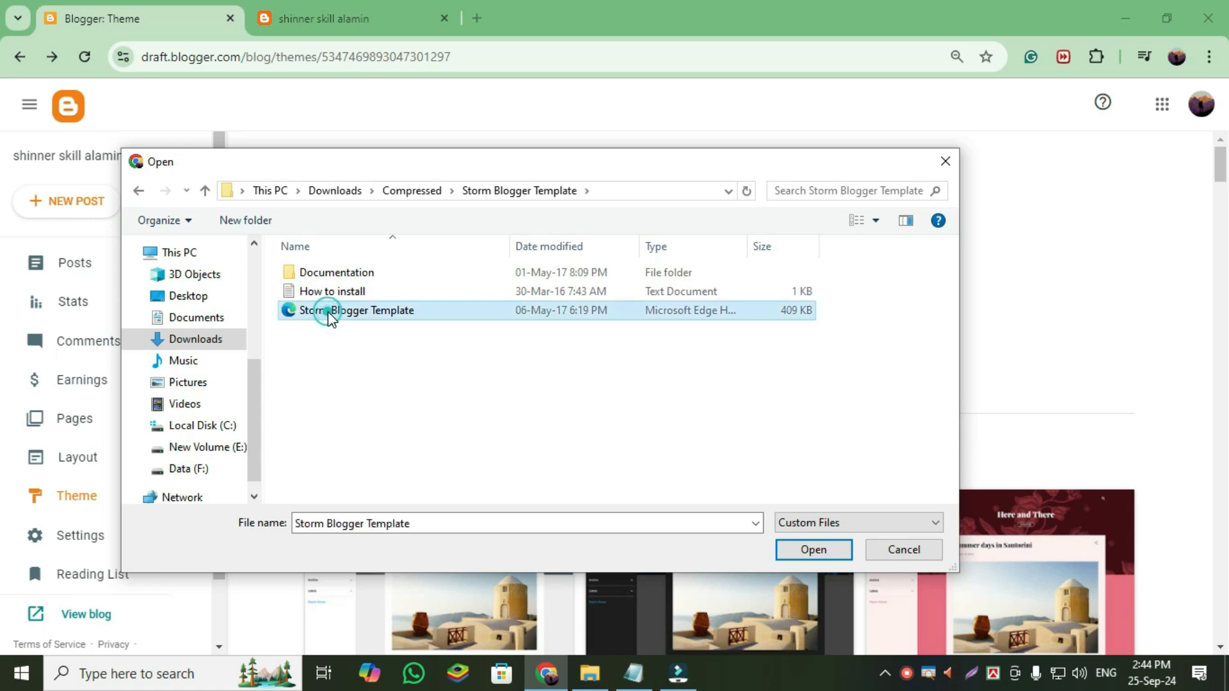
pyautogui.click(811, 553)
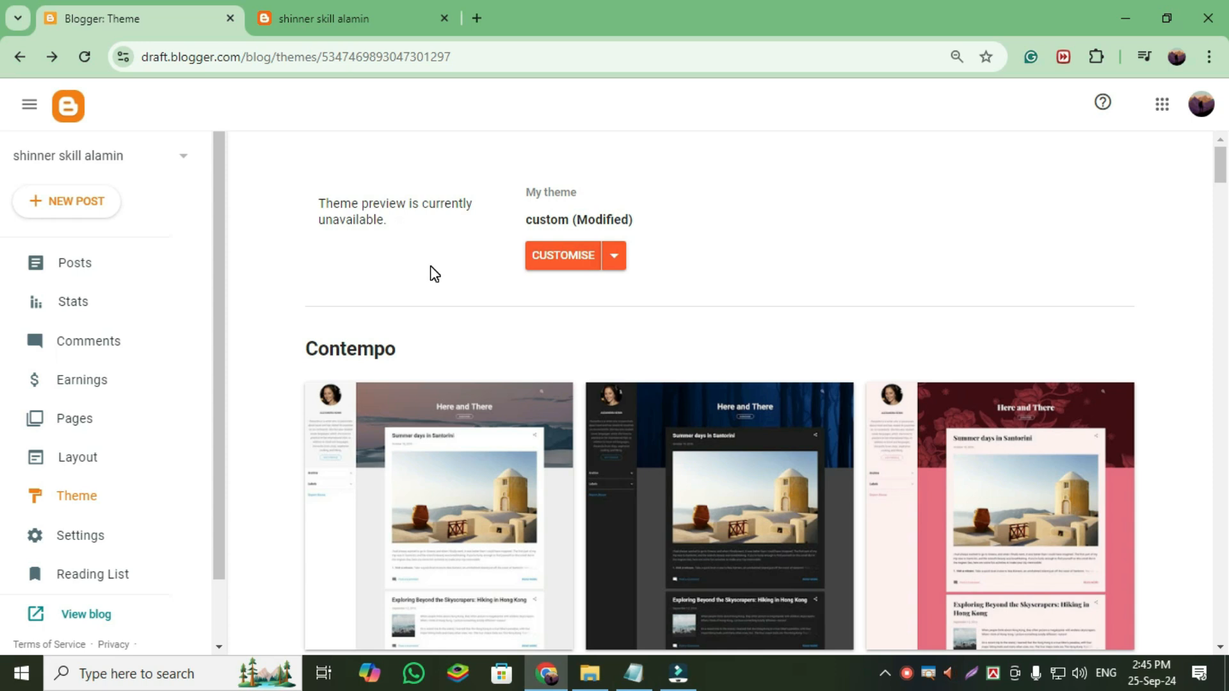
# Examine the live blog's home page from the hero banner through the About, Services, Portfolio and Contact sections to the footer.
pyautogui.click(308, 24)
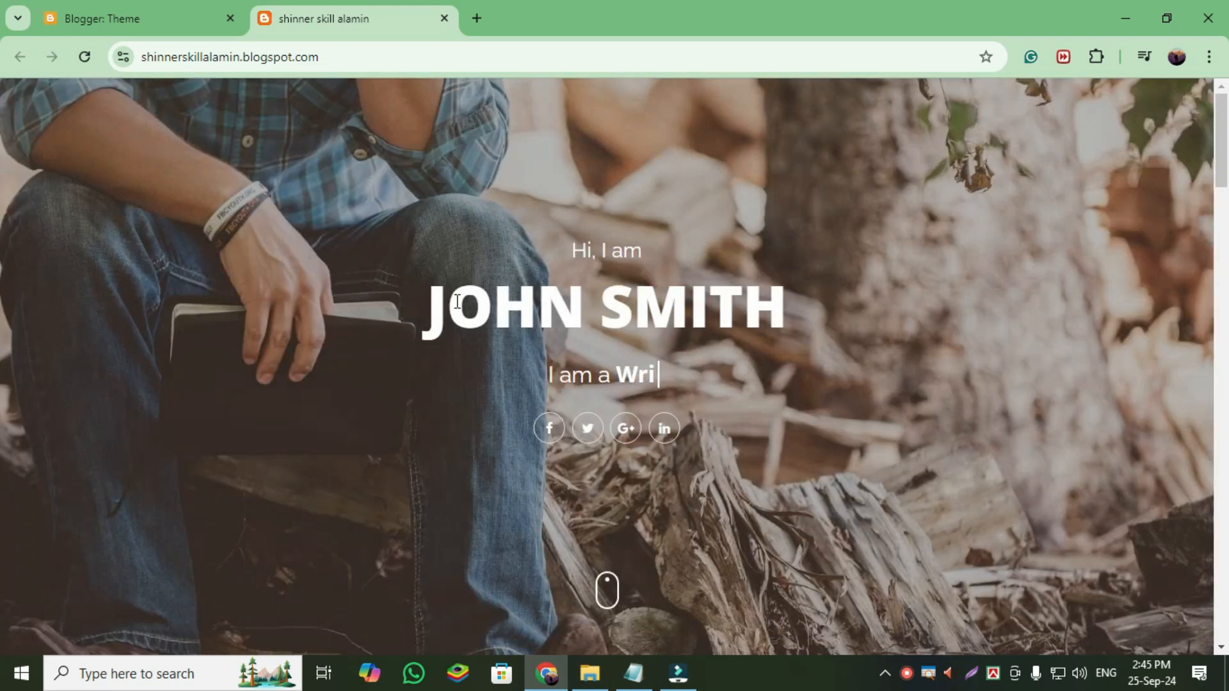
pyautogui.scroll(-10, 386, 217)
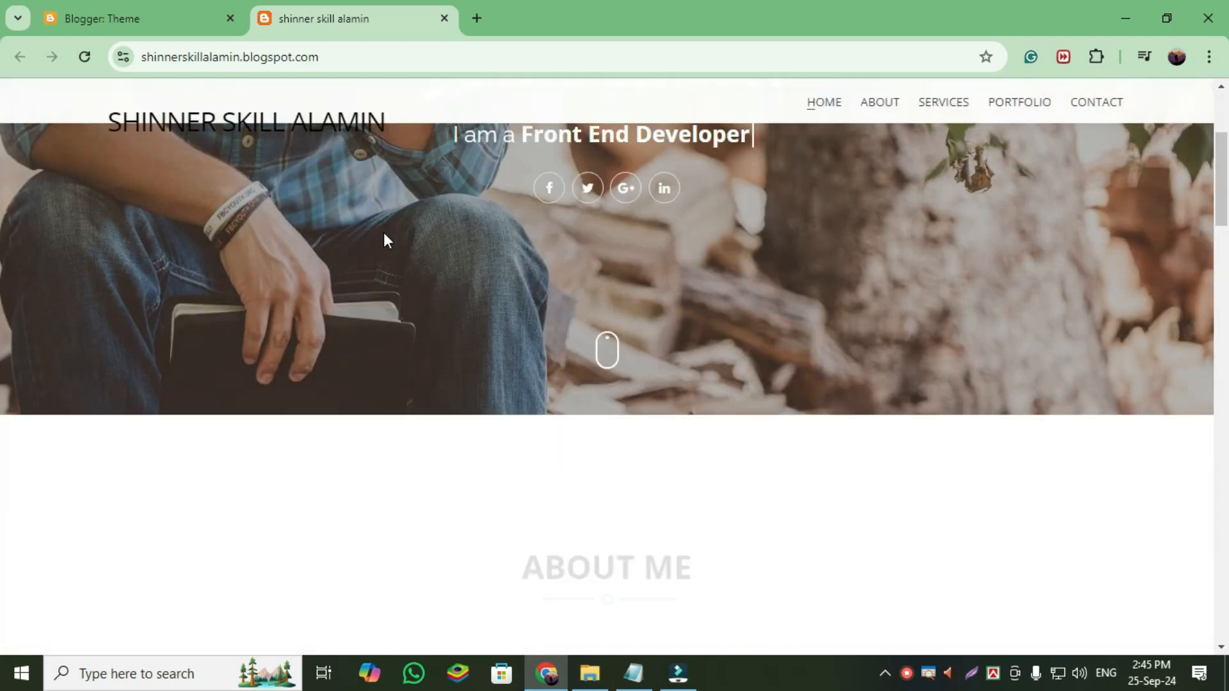
pyautogui.scroll(-15, 384, 259)
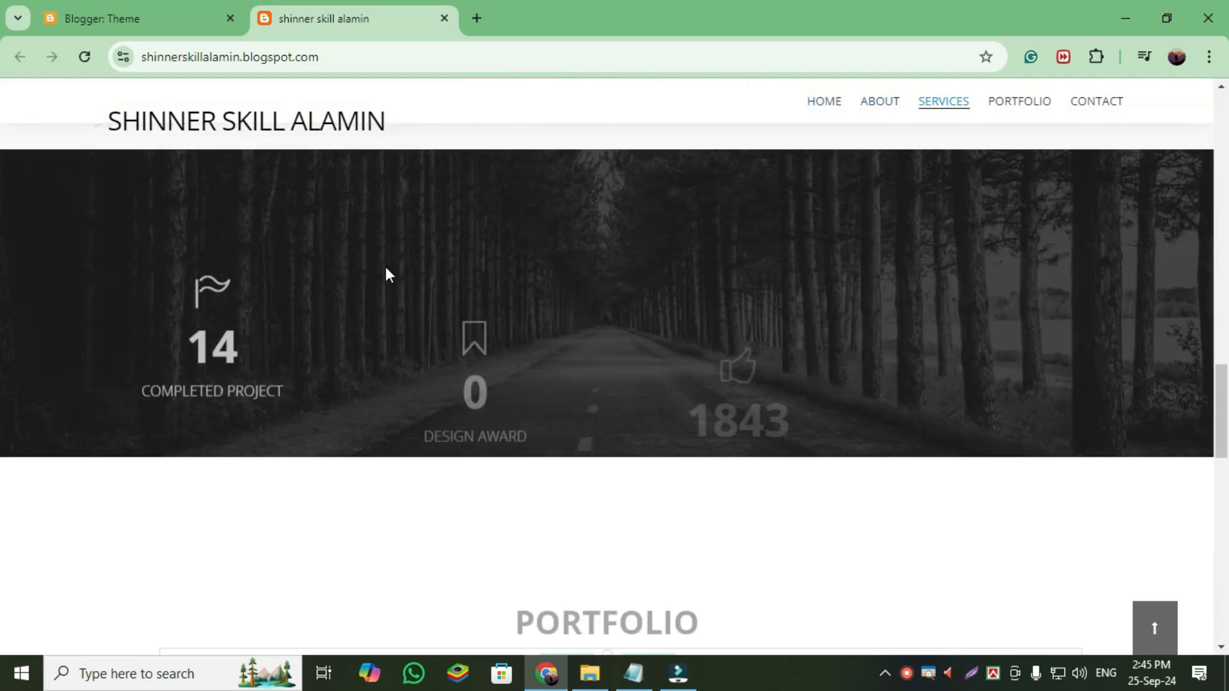
pyautogui.scroll(-8, 385, 267)
pyautogui.scroll(10, 505, 505)
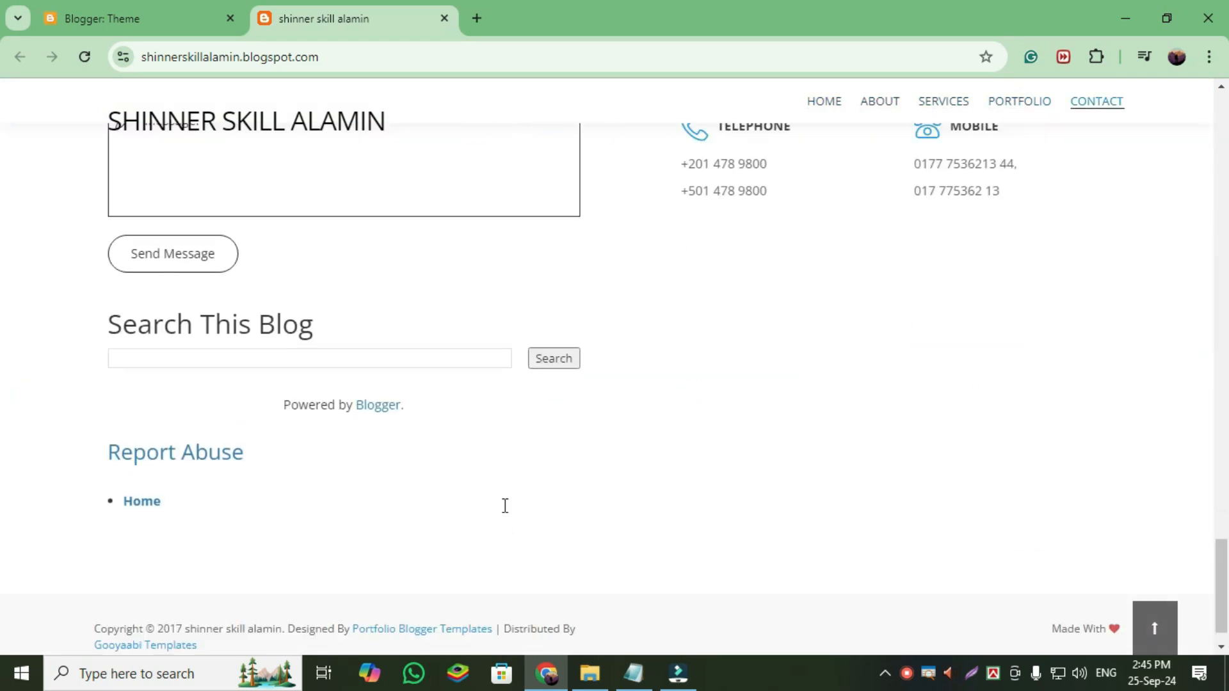
pyautogui.scroll(20, 505, 500)
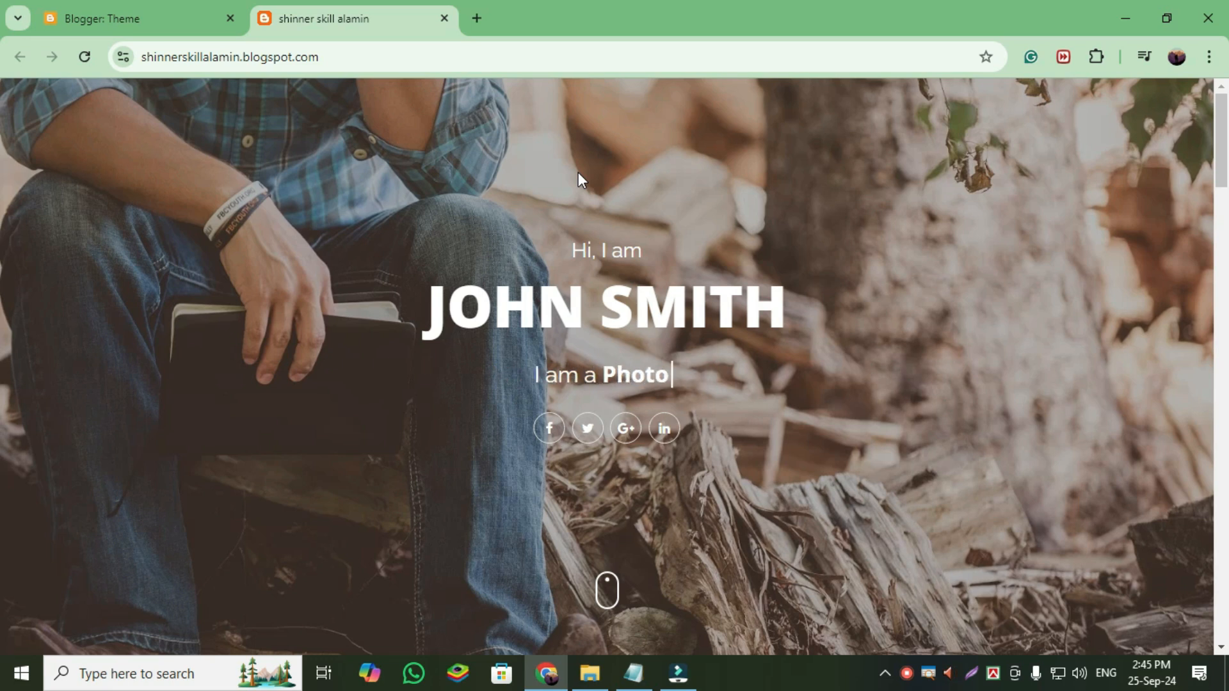
pyautogui.scroll(-6, 292, 234)
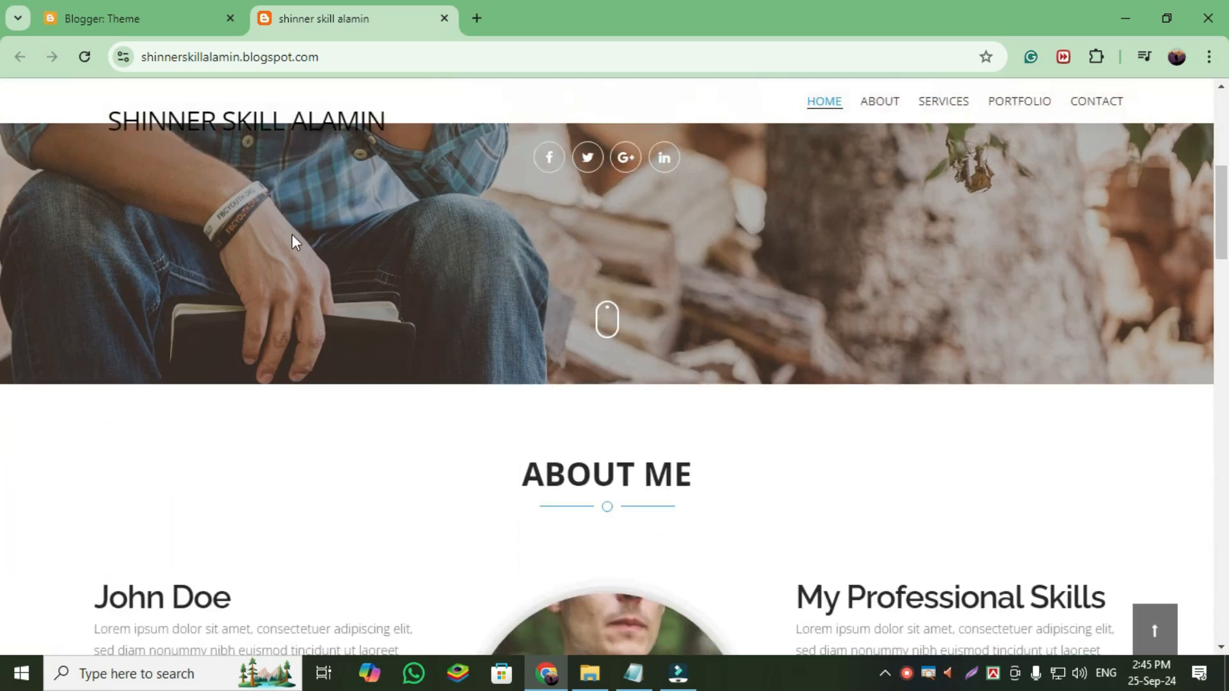
pyautogui.scroll(8, 316, 272)
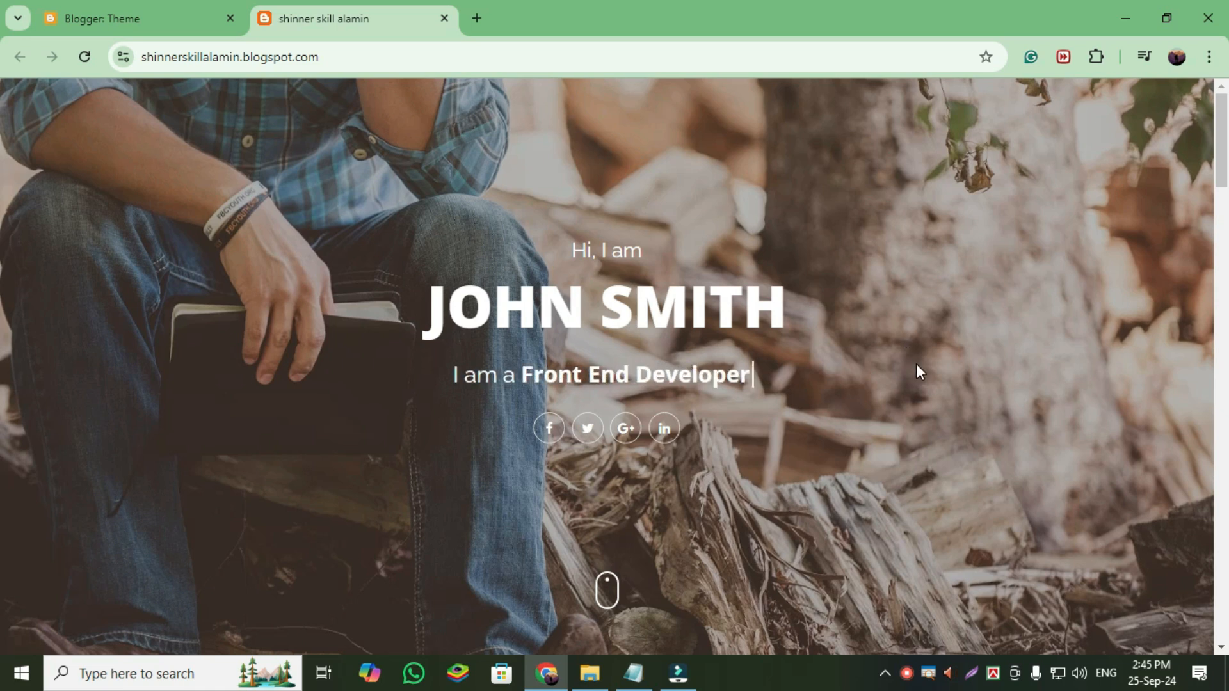
pyautogui.scroll(-15, 884, 381)
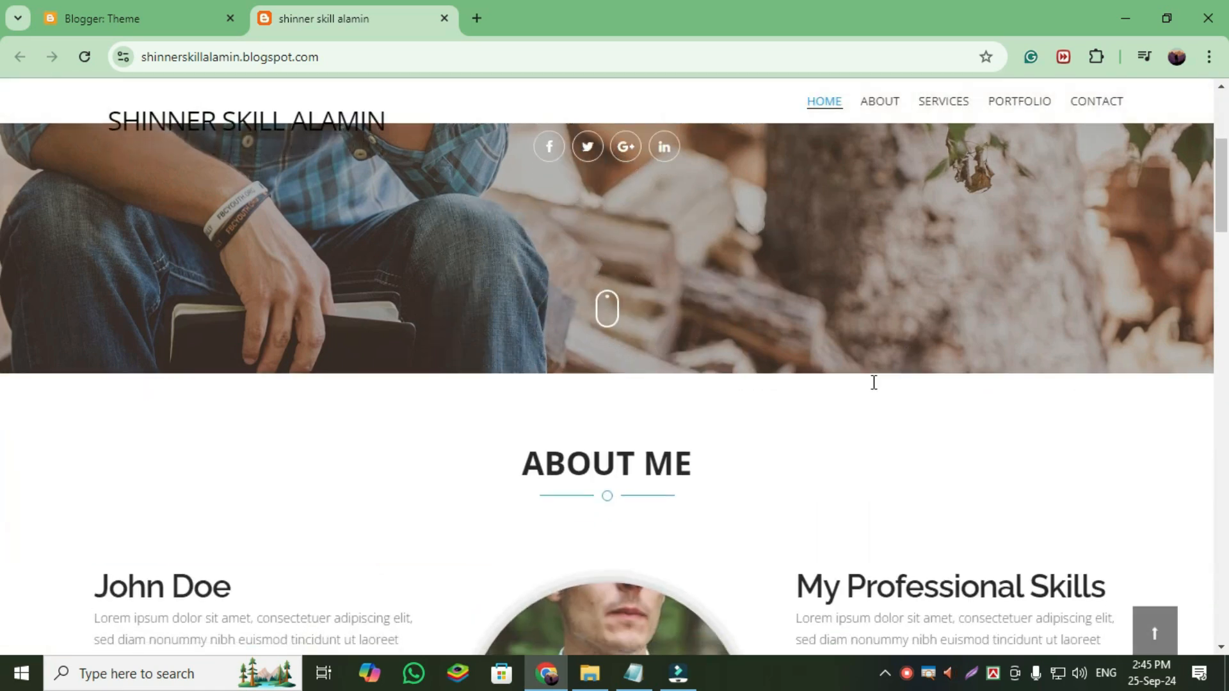
pyautogui.scroll(-15, 793, 460)
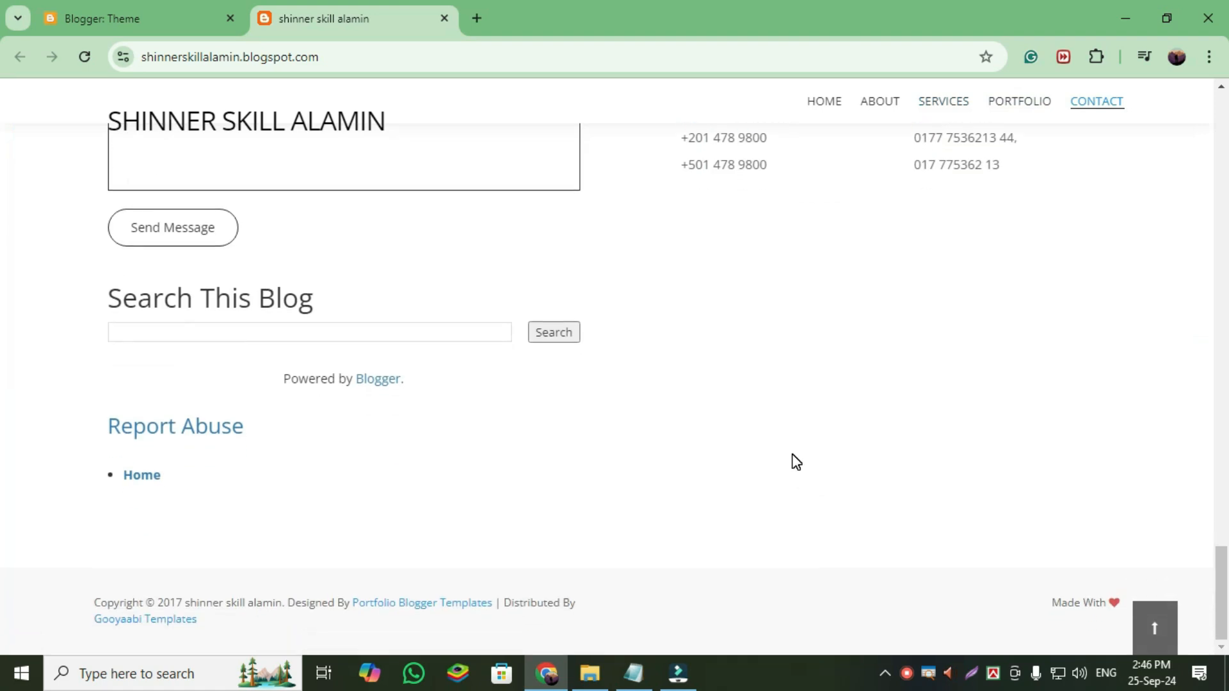
pyautogui.scroll(20, 795, 461)
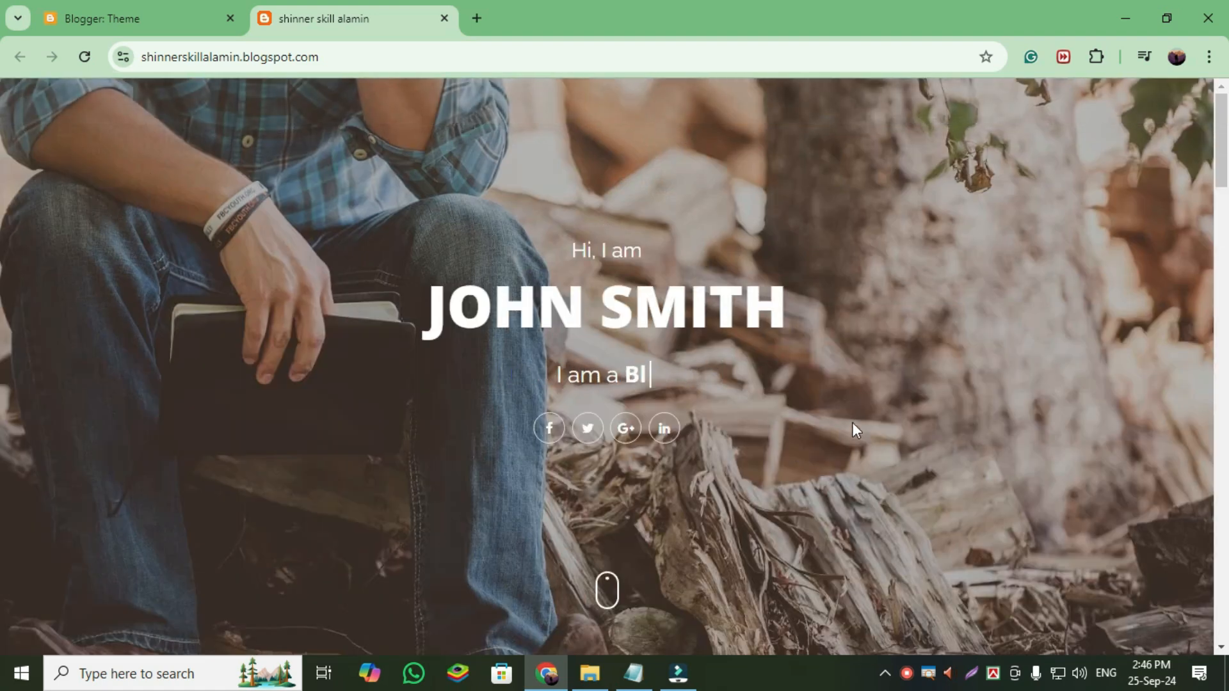